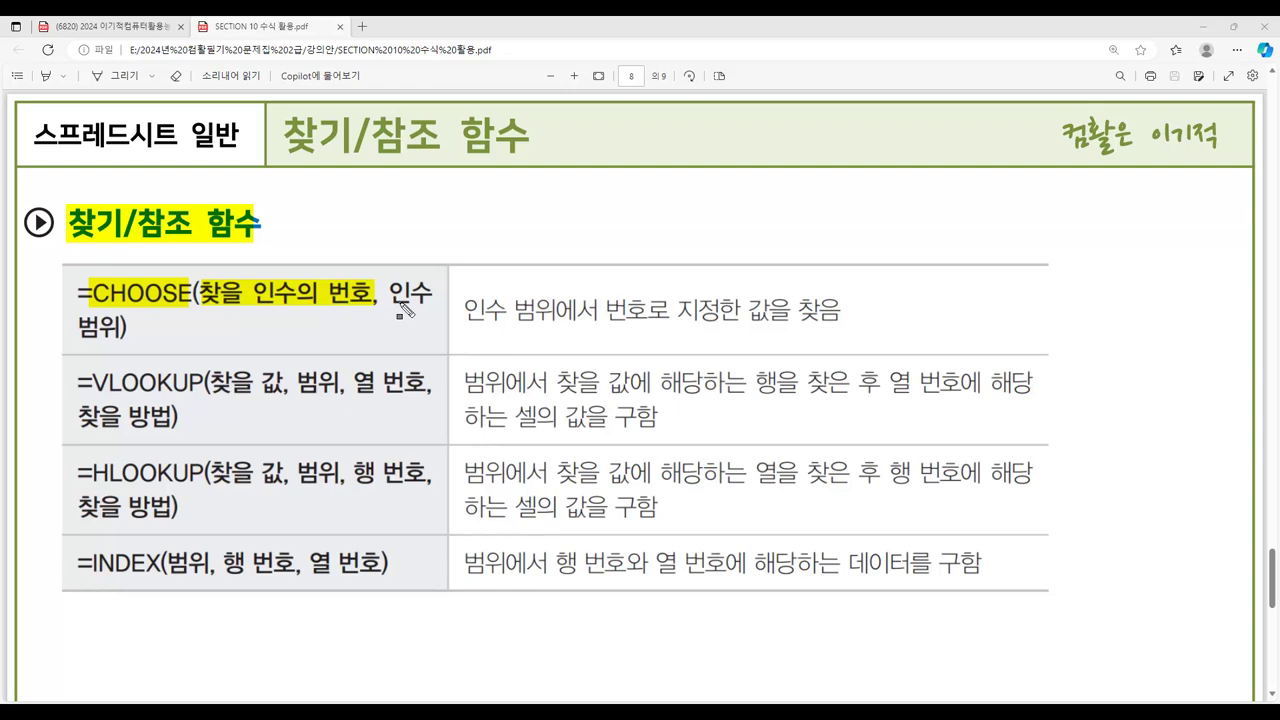
- Mark the argument range, the function name and the description of CHOOSE in the function table, and clear the markings
left_click_drag(388, 292, 434, 300)
left_click_drag(75, 316, 115, 341)
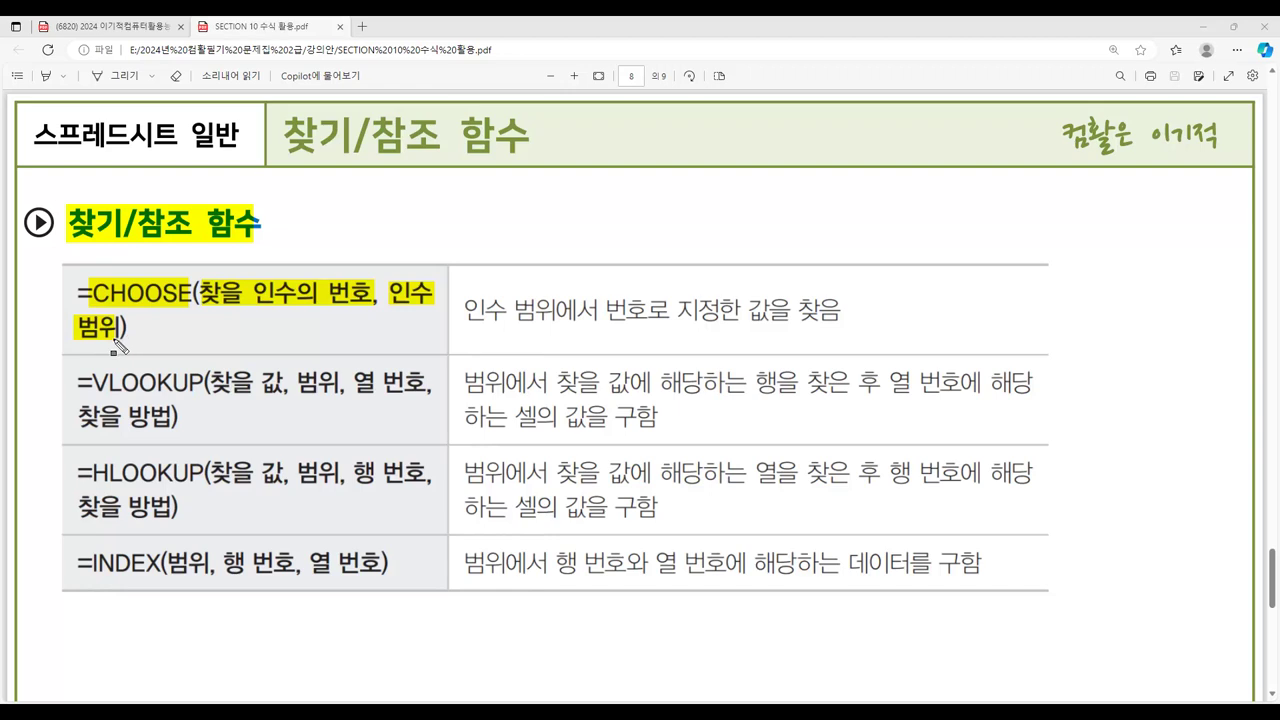
left_click_drag(90, 278, 194, 308)
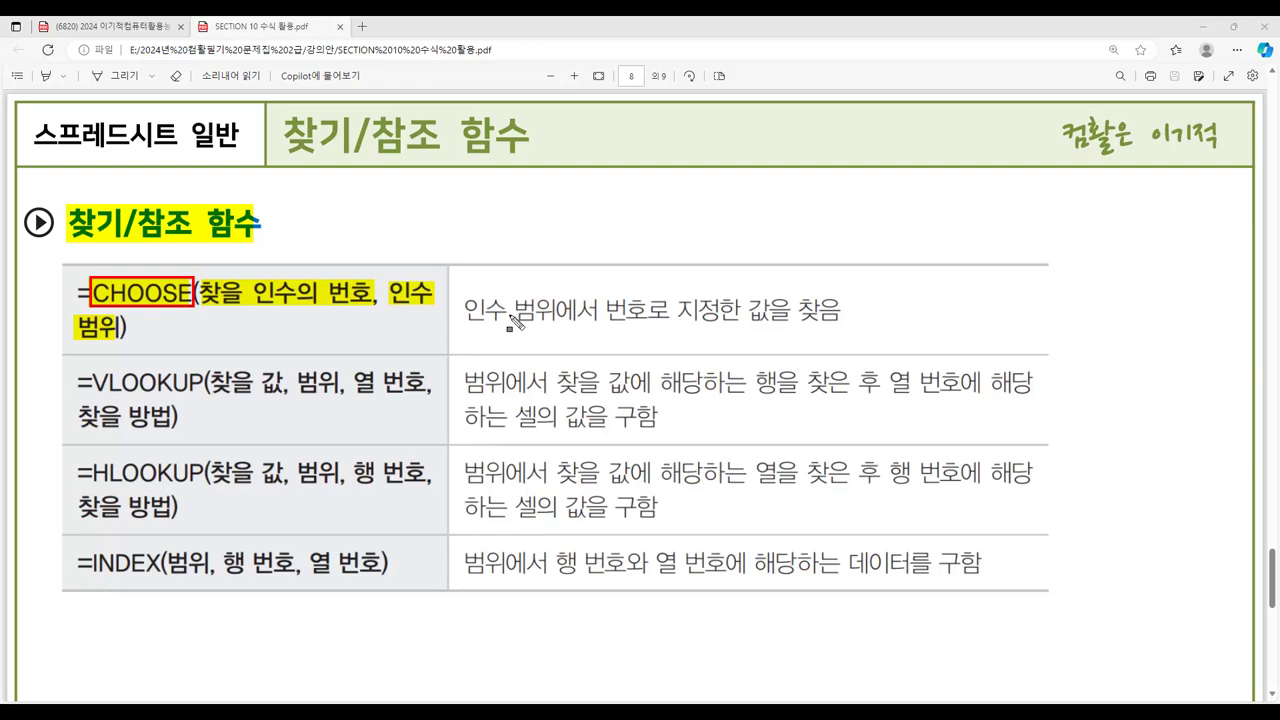
mouse_move(466, 310)
left_mouse_down()
mouse_move(583, 326)
mouse_move(848, 318)
left_mouse_up()
key("Escape")
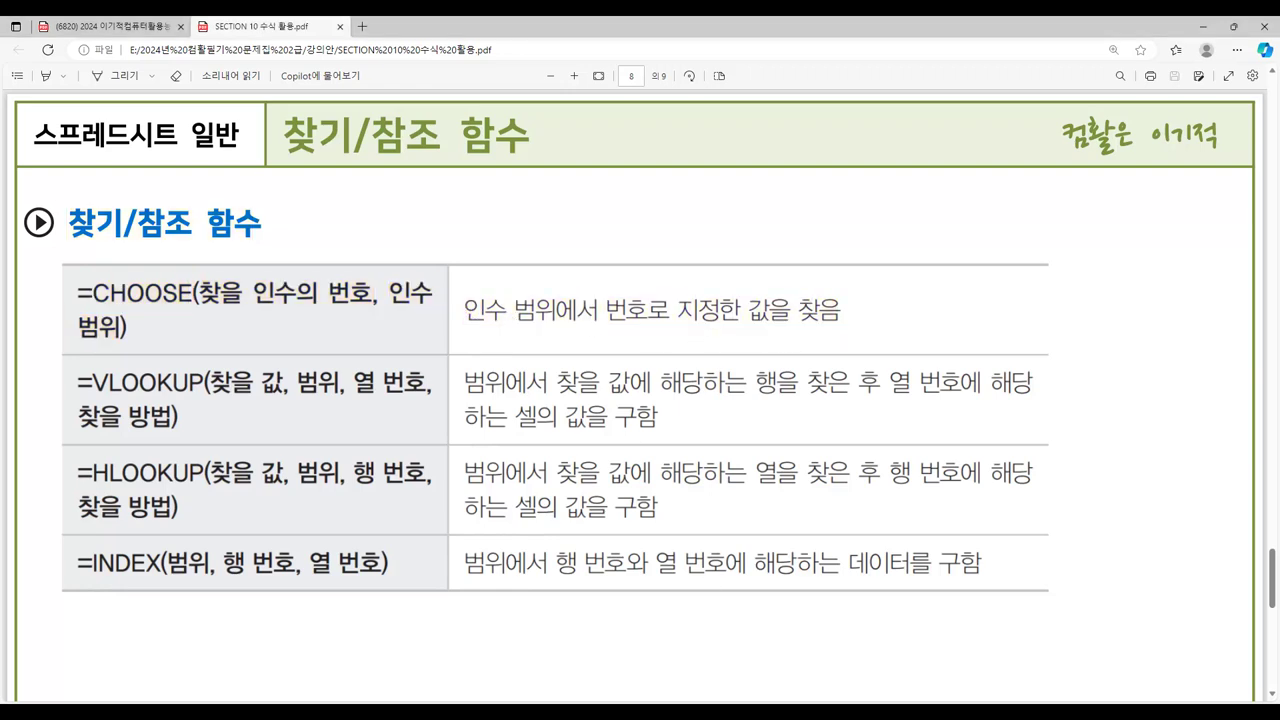
- Switch to the Excel workbook's CHOOSE sheet and compare the ranks in D4:D6 with the medals in E4:E6
left_click(688, 668)
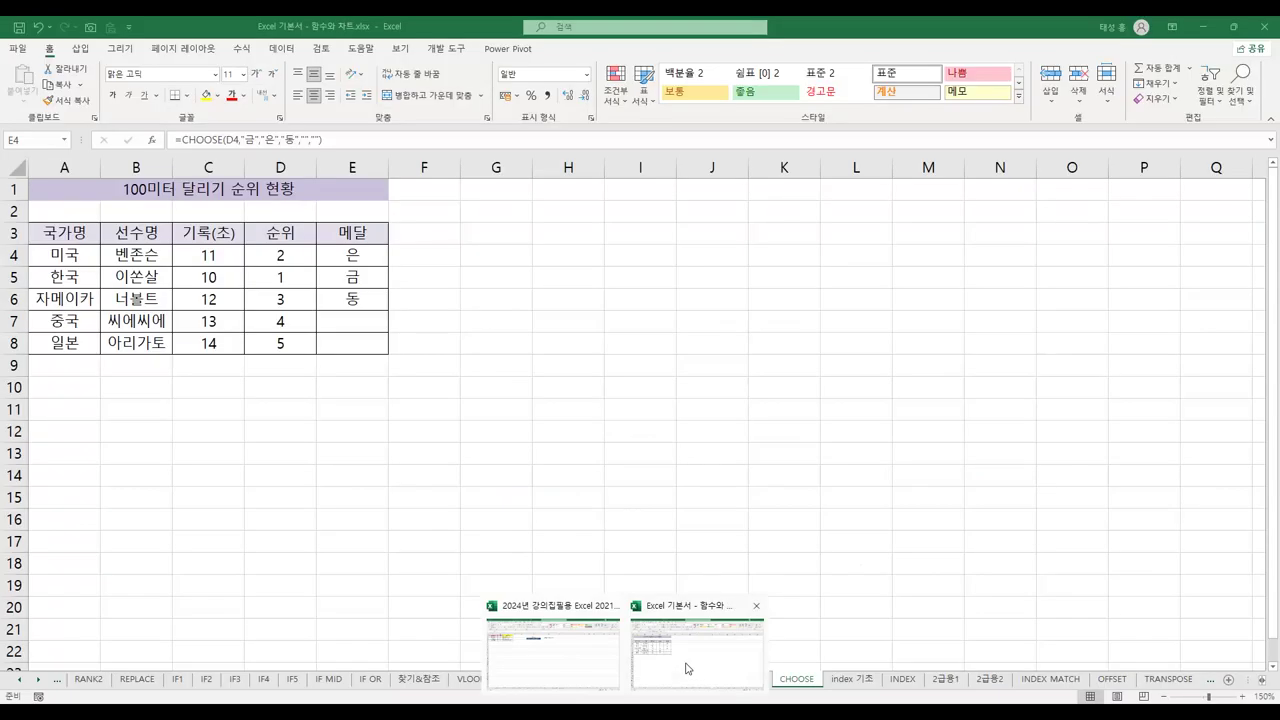
left_click(224, 189)
left_click(289, 258)
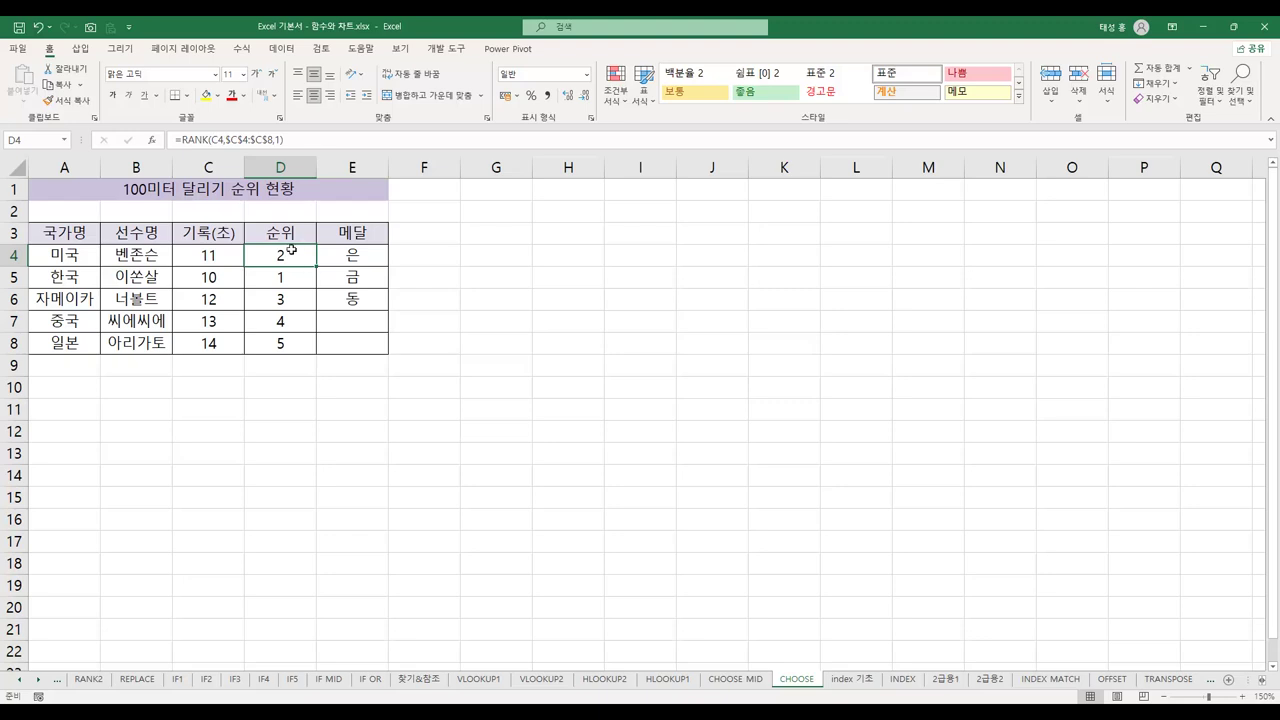
left_click(283, 282)
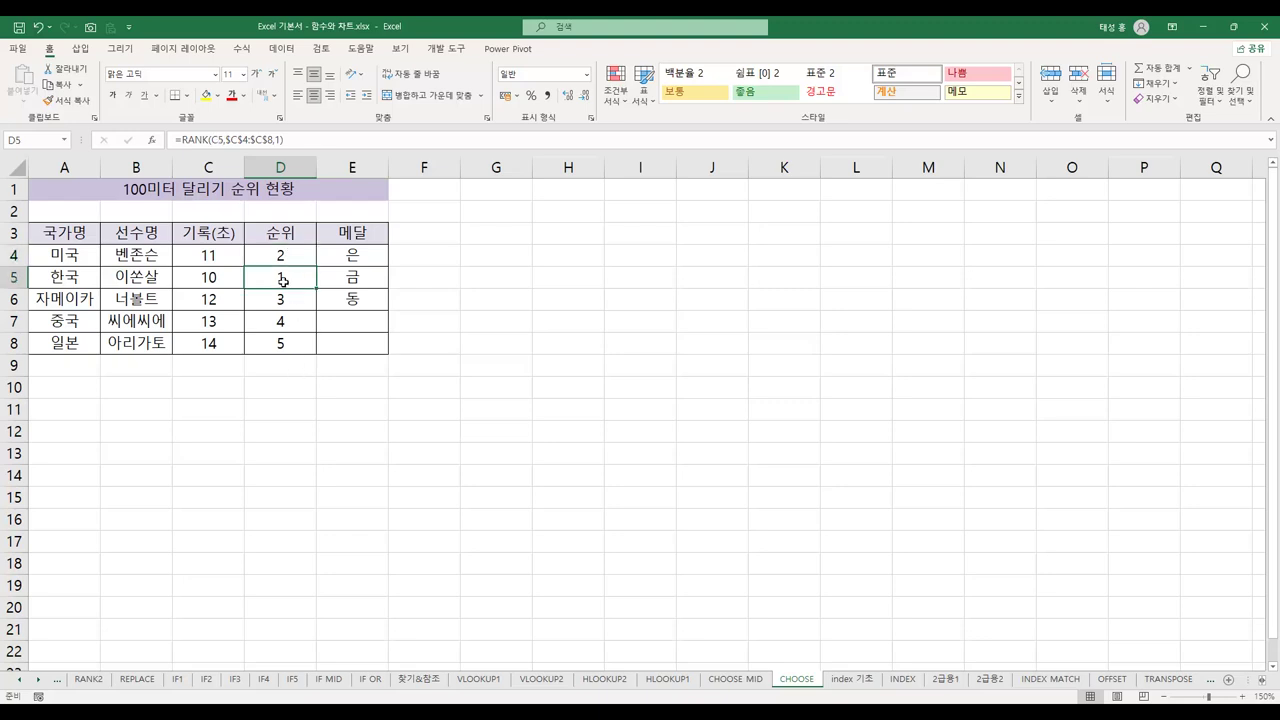
left_click(352, 279)
left_click(288, 263)
left_click(354, 262)
left_click(292, 302)
left_click(362, 303)
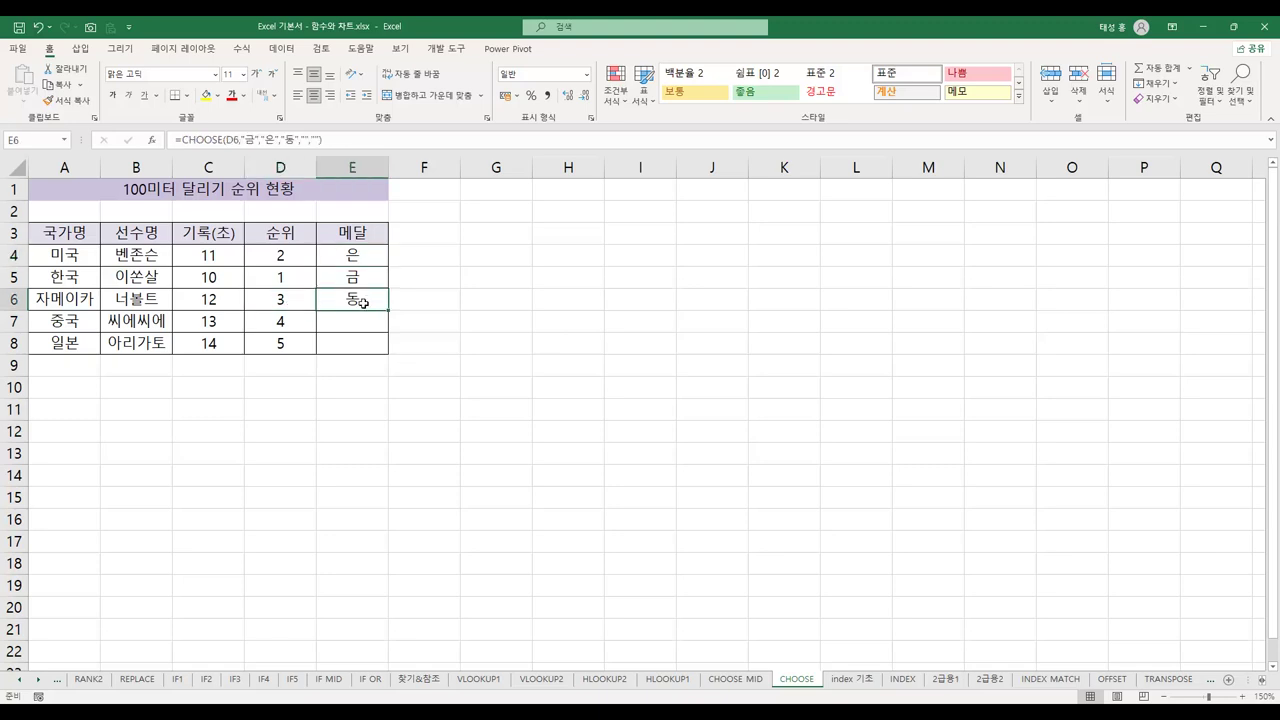
- Examine the CHOOSE formula in E4, annotating how D4 maps to arguments 1 through 5, and leave the formula as it is
left_click(367, 261)
double_click(368, 266)
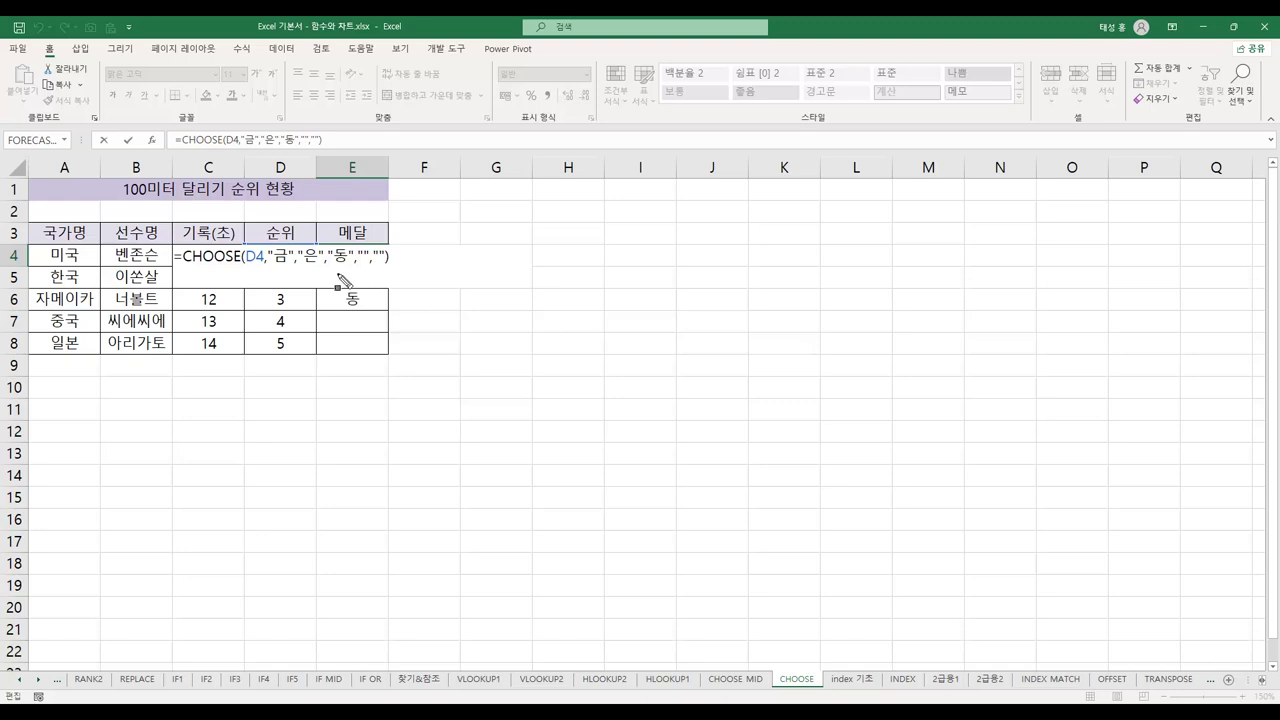
mouse_move(176, 256)
left_mouse_down()
mouse_move(241, 276)
mouse_move(256, 260)
left_mouse_up()
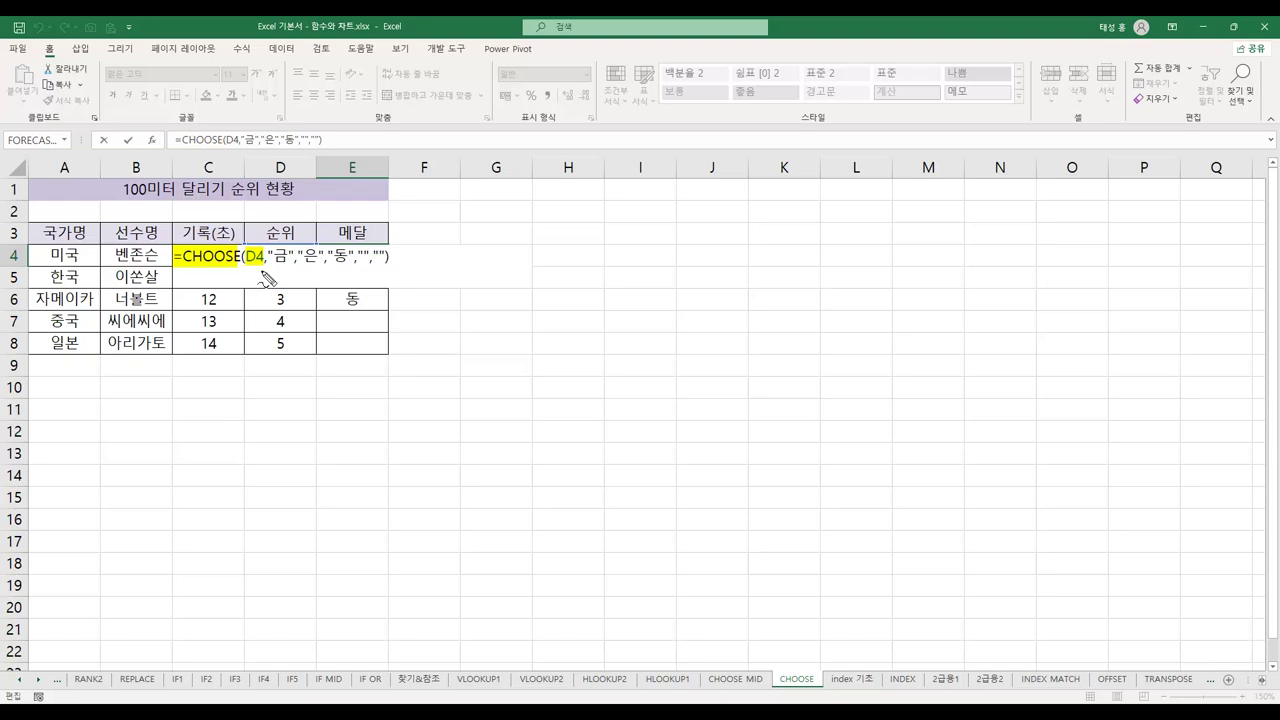
mouse_move(268, 286)
left_mouse_down()
mouse_move(284, 268)
mouse_move(274, 277)
mouse_move(283, 235)
mouse_move(316, 248)
mouse_move(300, 215)
mouse_move(344, 270)
mouse_move(336, 277)
left_mouse_up()
left_click_drag(366, 231, 374, 238)
mouse_move(370, 232)
left_mouse_down()
mouse_move(379, 245)
mouse_move(391, 230)
left_mouse_up()
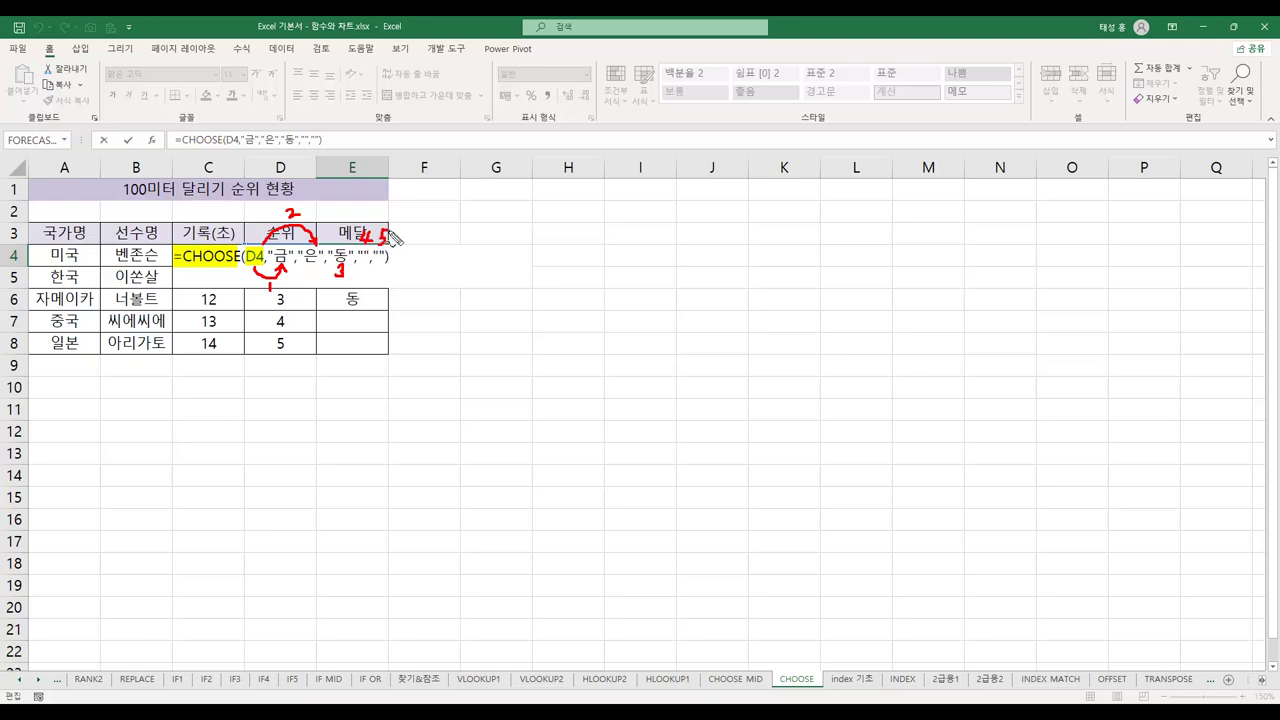
left_click_drag(323, 297, 332, 295)
key("Escape")
key("Return")
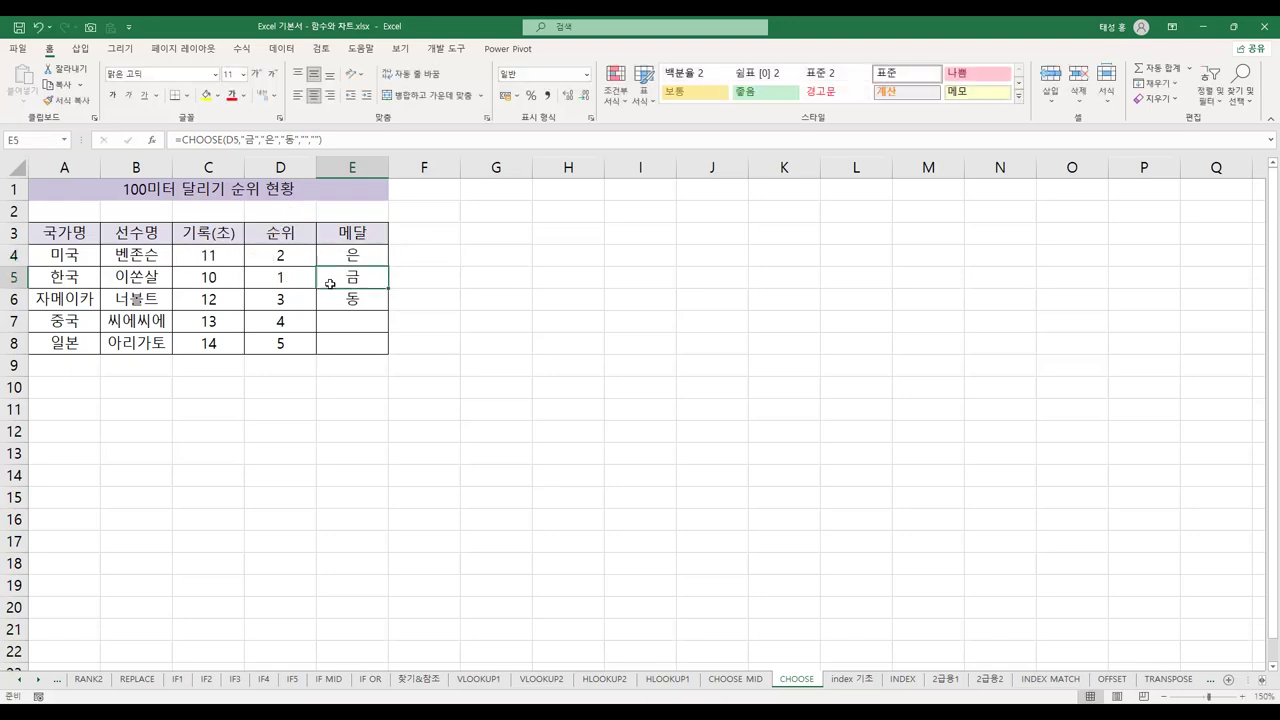
- Review the CHOOSE formula in E4 again and check each rank in D4:D8 against its medal in E4:E8
left_click(334, 255)
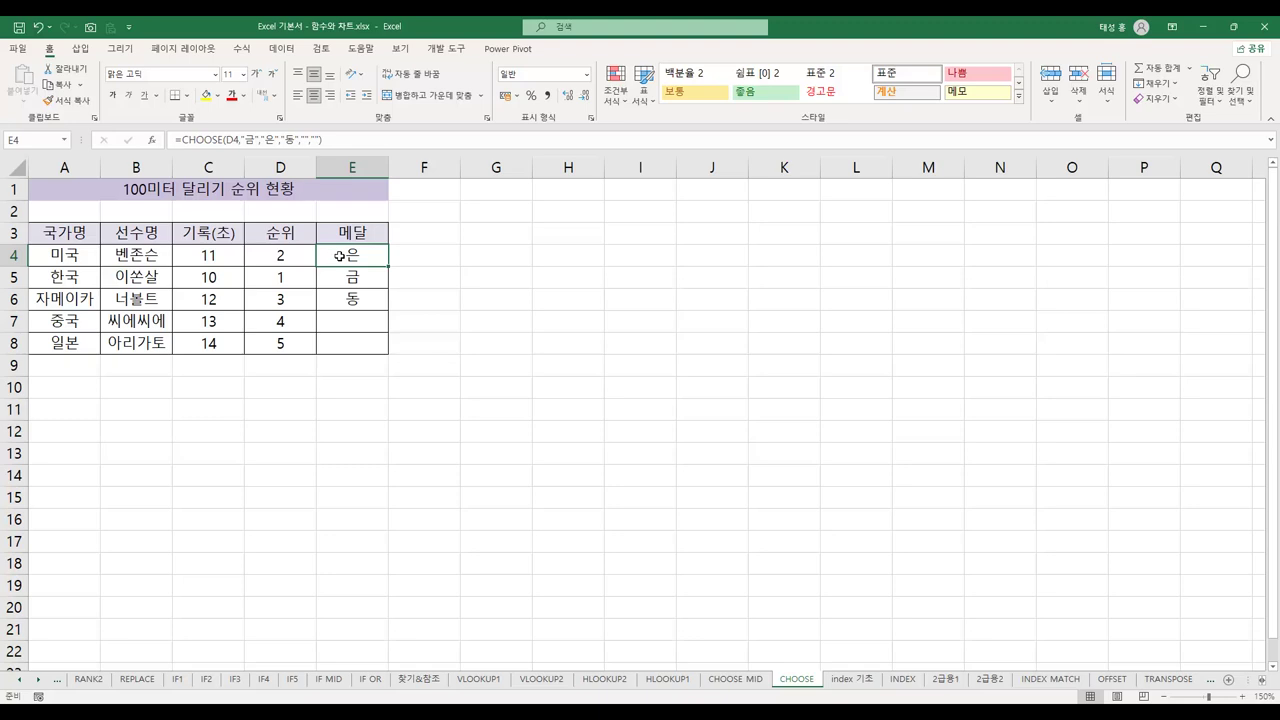
double_click(340, 255)
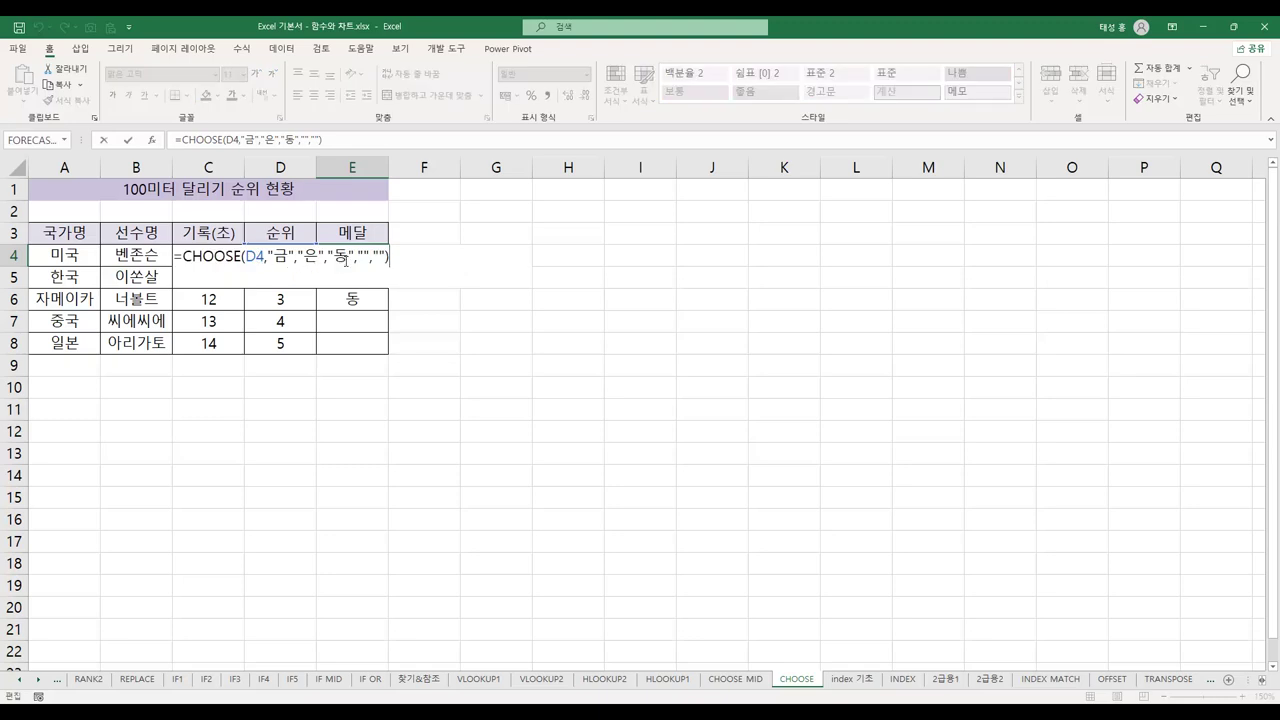
key("Return")
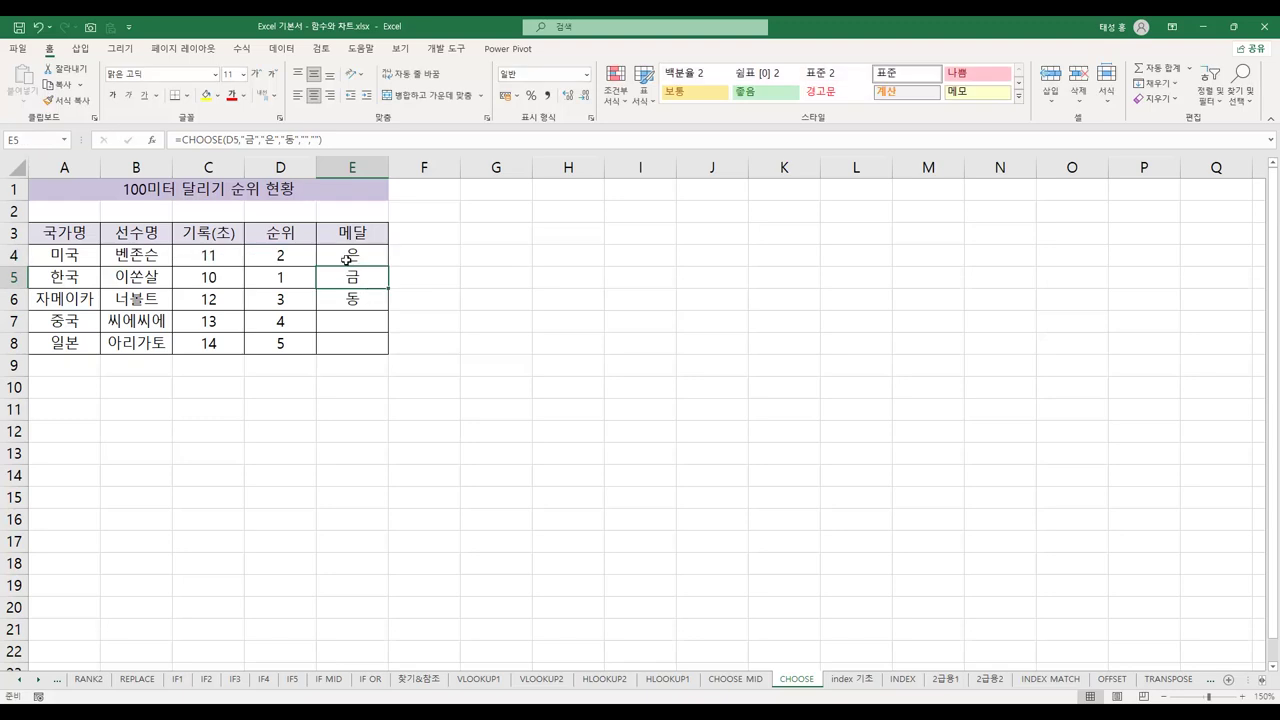
left_click(275, 258)
left_click(358, 258)
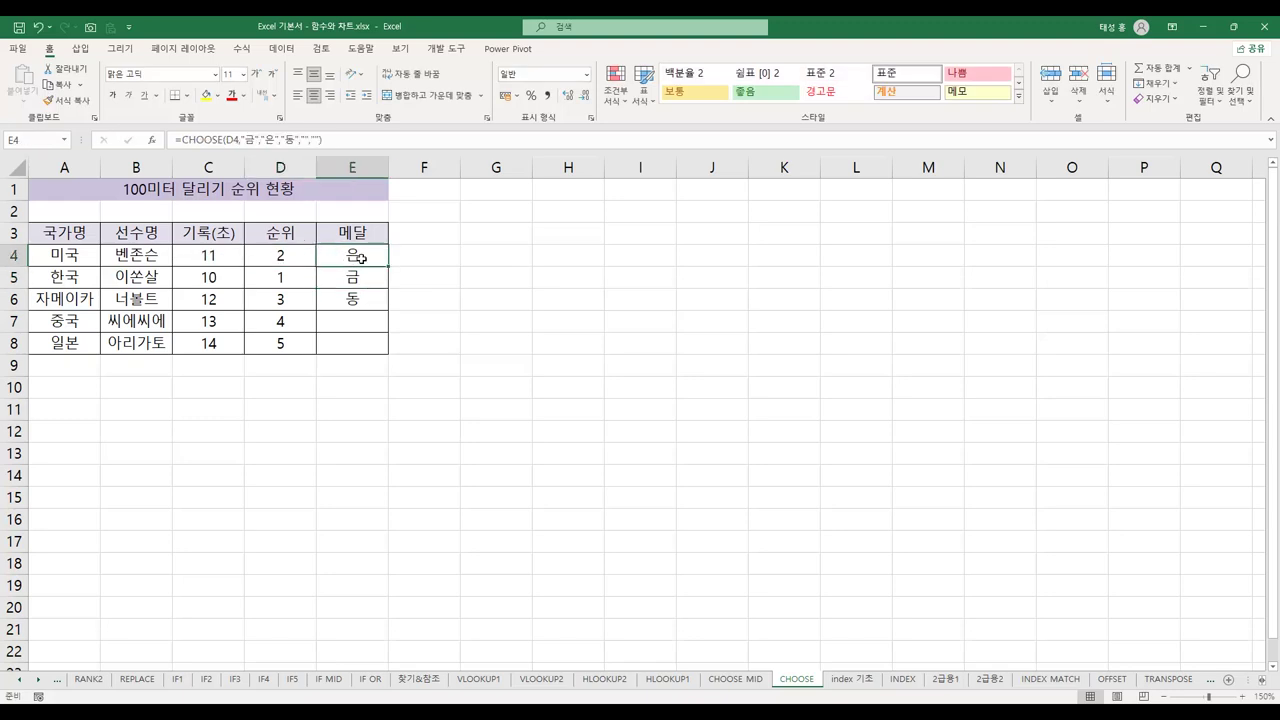
left_click(298, 280)
left_click(360, 280)
left_click(287, 300)
left_click(356, 297)
left_click(300, 324)
left_click(284, 340)
left_click(350, 321)
left_click(344, 344)
left_click(356, 321)
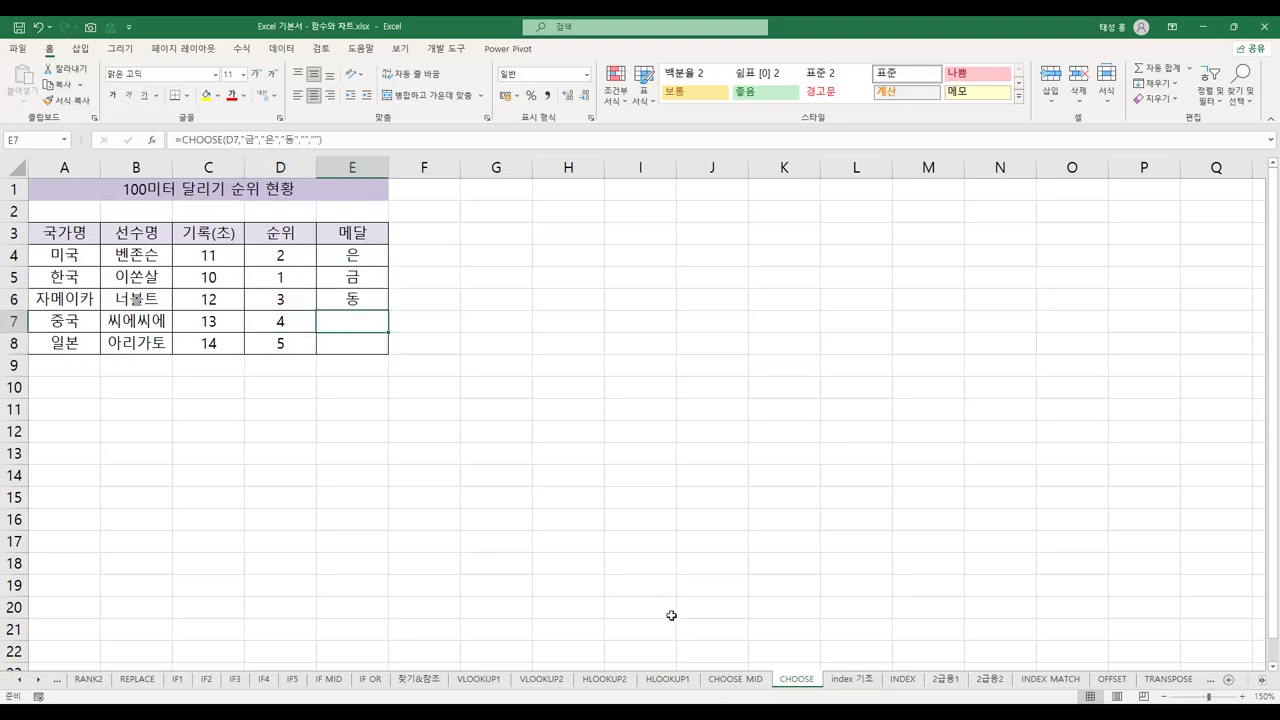
- Return to the PDF in the browser and highlight LOOKUP in both the VLOOKUP and HLOOKUP syntax
left_click(880, 650)
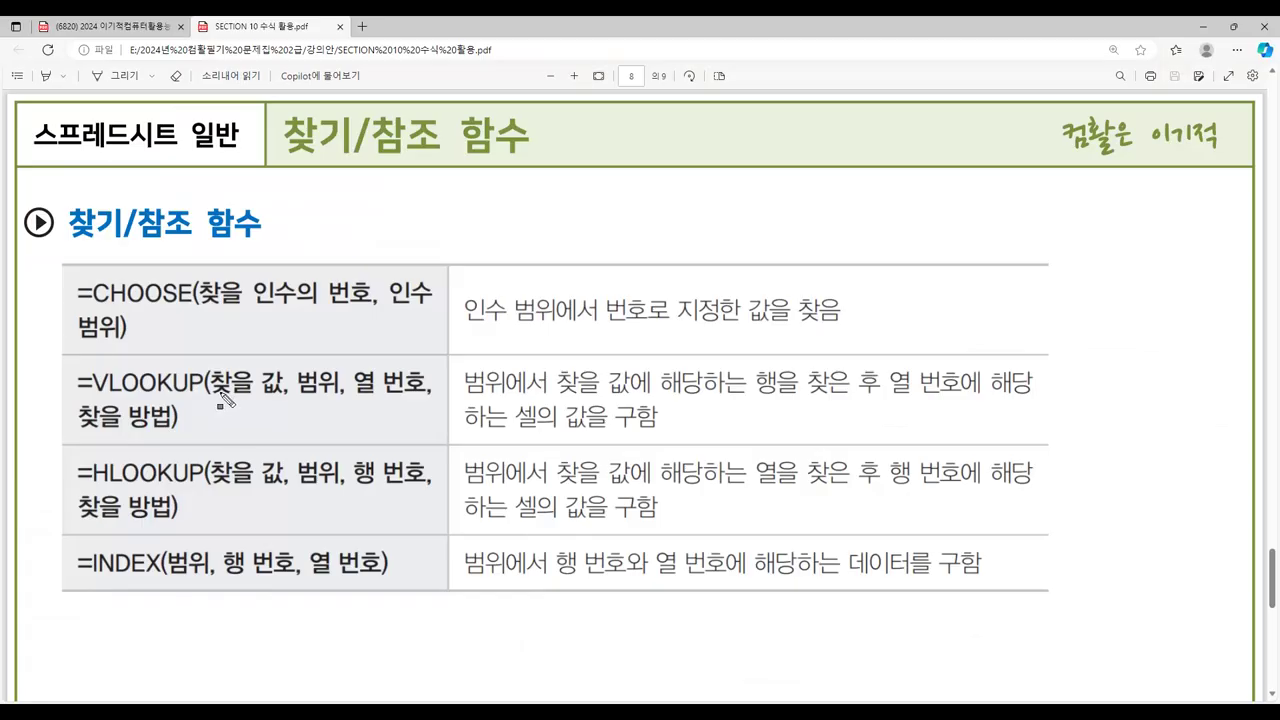
mouse_move(110, 370)
left_mouse_down()
mouse_move(115, 395)
mouse_move(170, 402)
left_mouse_up()
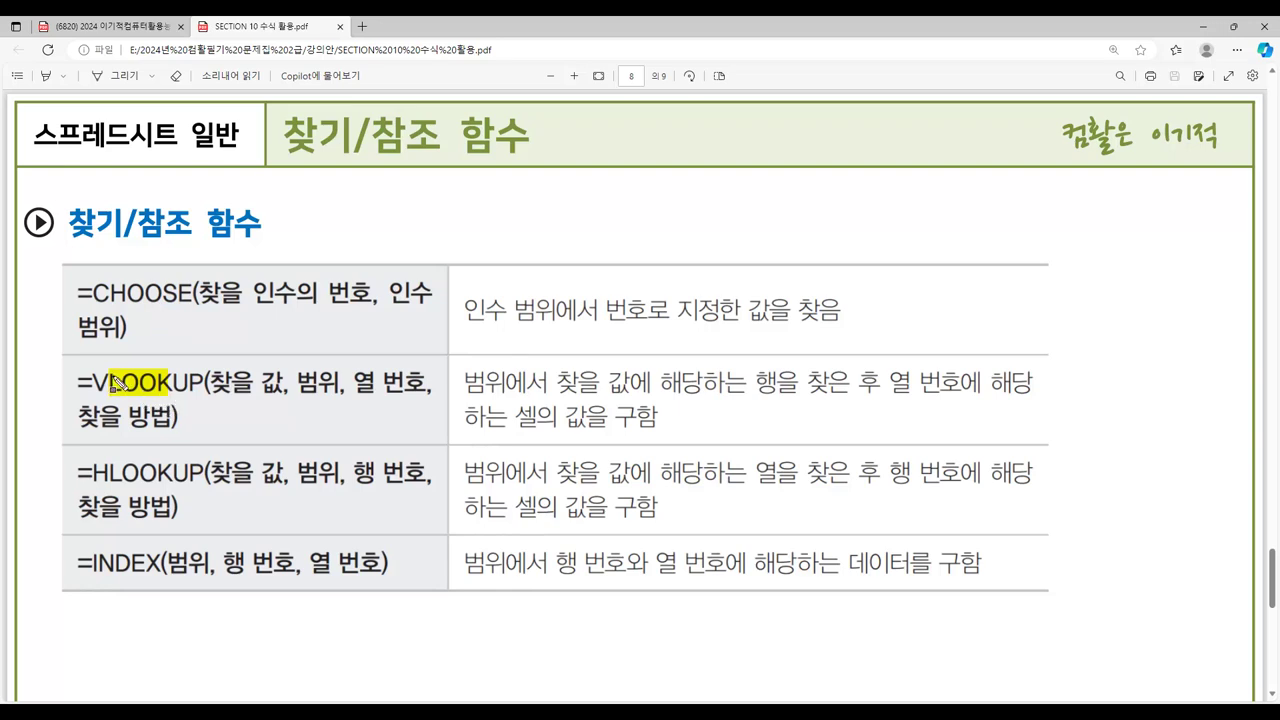
left_click_drag(112, 382, 198, 388)
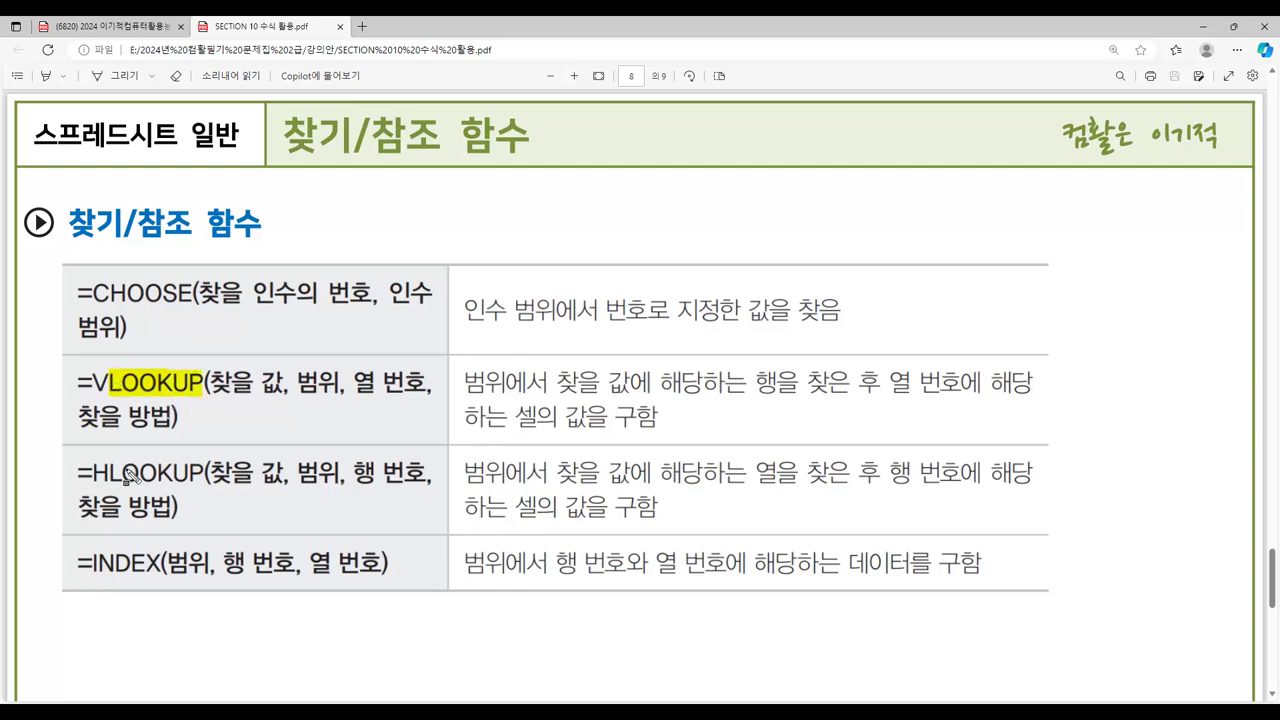
left_click_drag(110, 474, 192, 482)
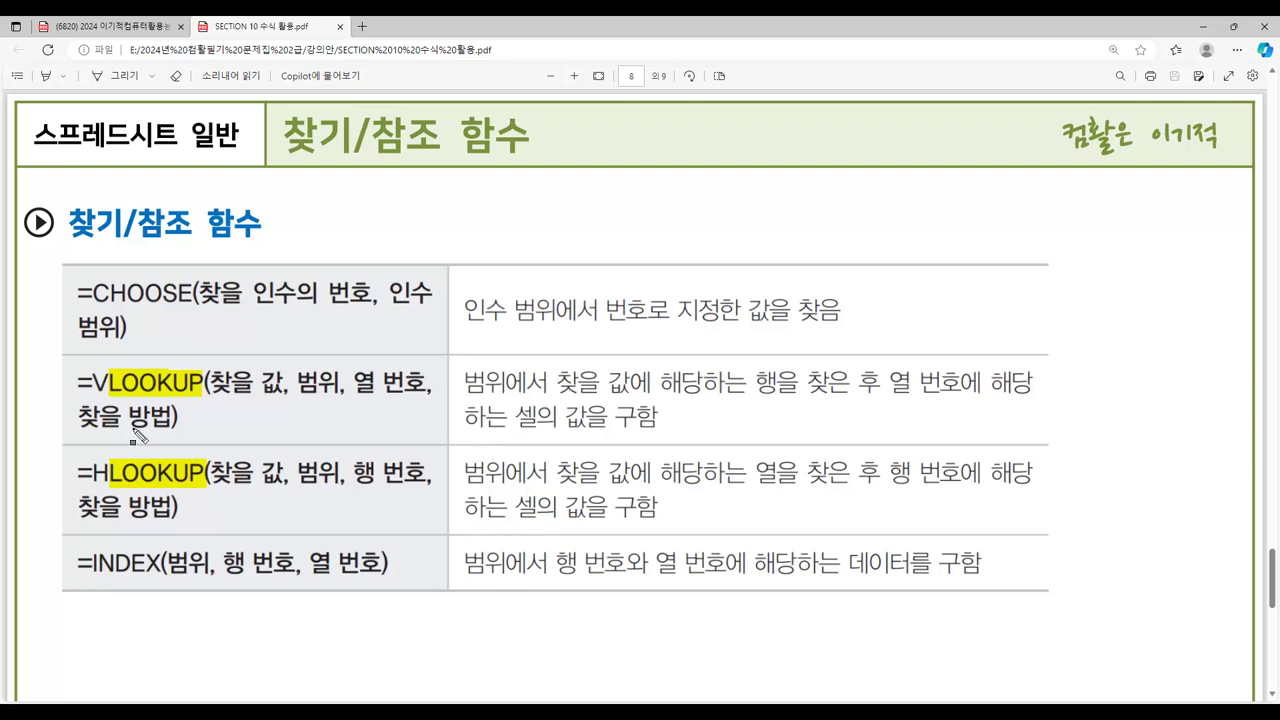
- Box the V and H prefixes, highlight the VLOOKUP arguments and HLOOKUP's 행 번호, and clear all markings
left_click_drag(88, 367, 110, 396)
left_click_drag(212, 382, 344, 397)
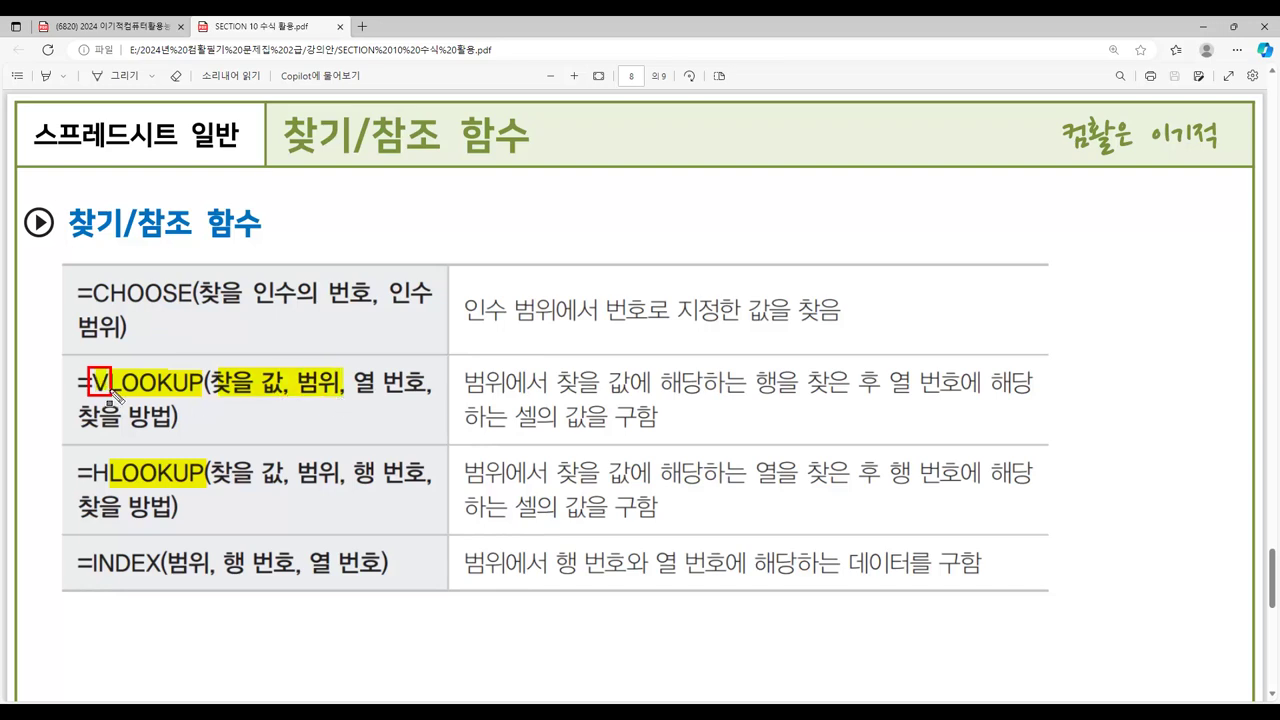
left_click_drag(352, 386, 428, 386)
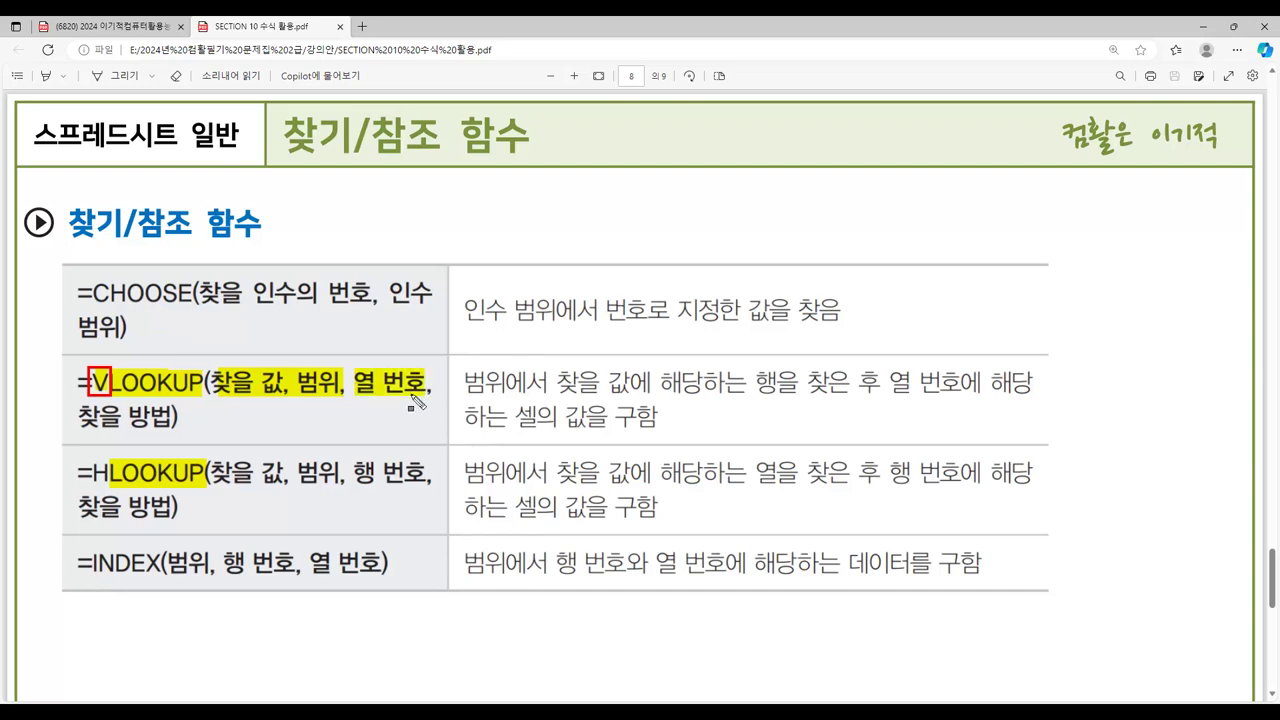
left_click_drag(80, 420, 184, 434)
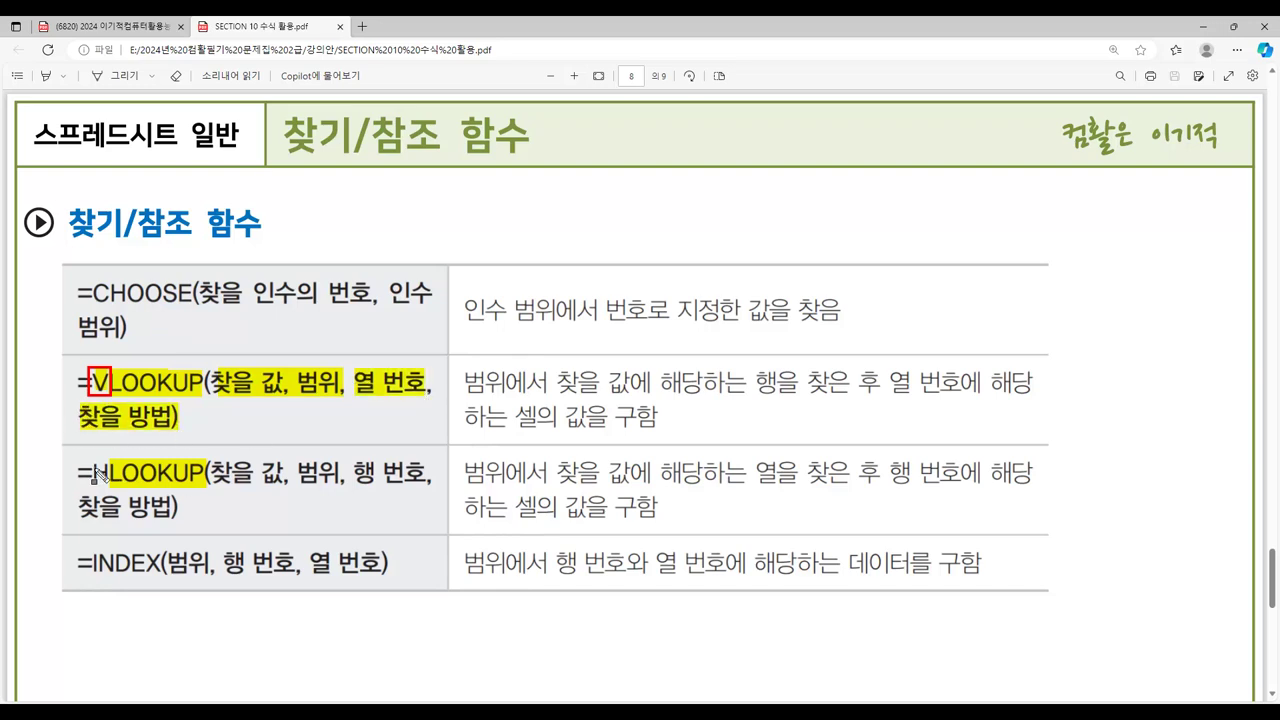
left_click_drag(91, 463, 111, 484)
left_click_drag(354, 472, 424, 474)
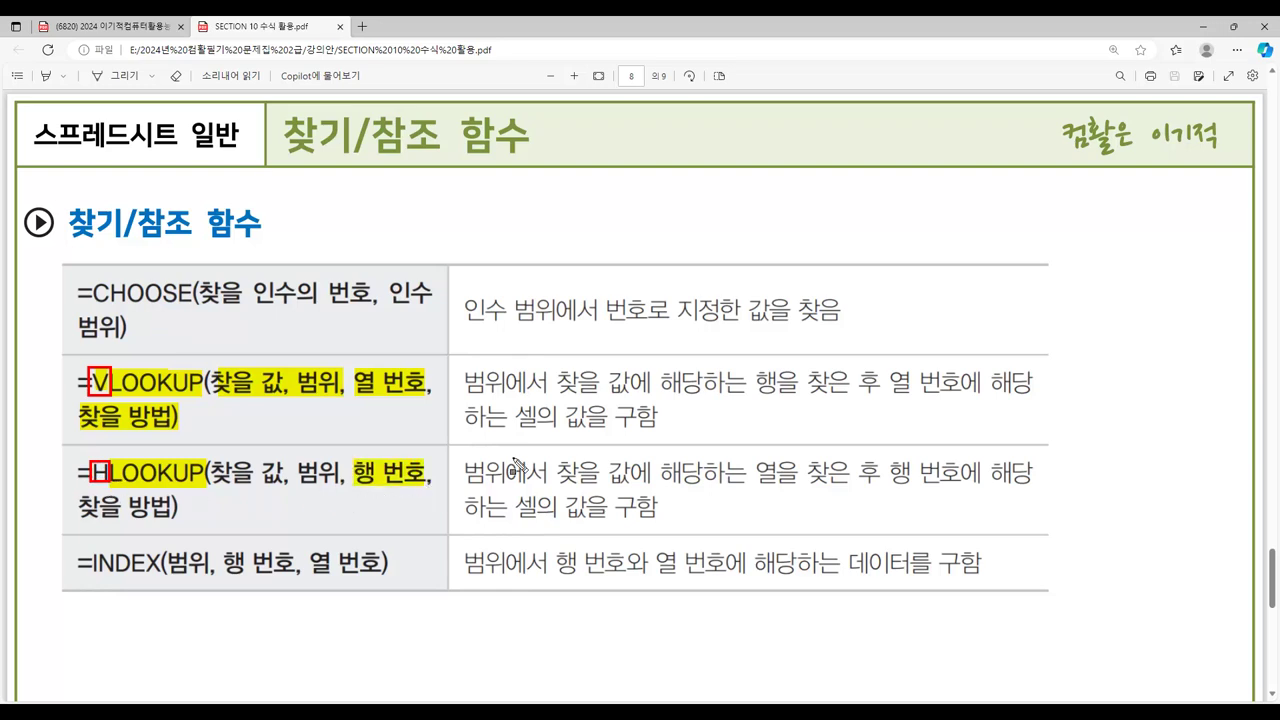
key("Escape")
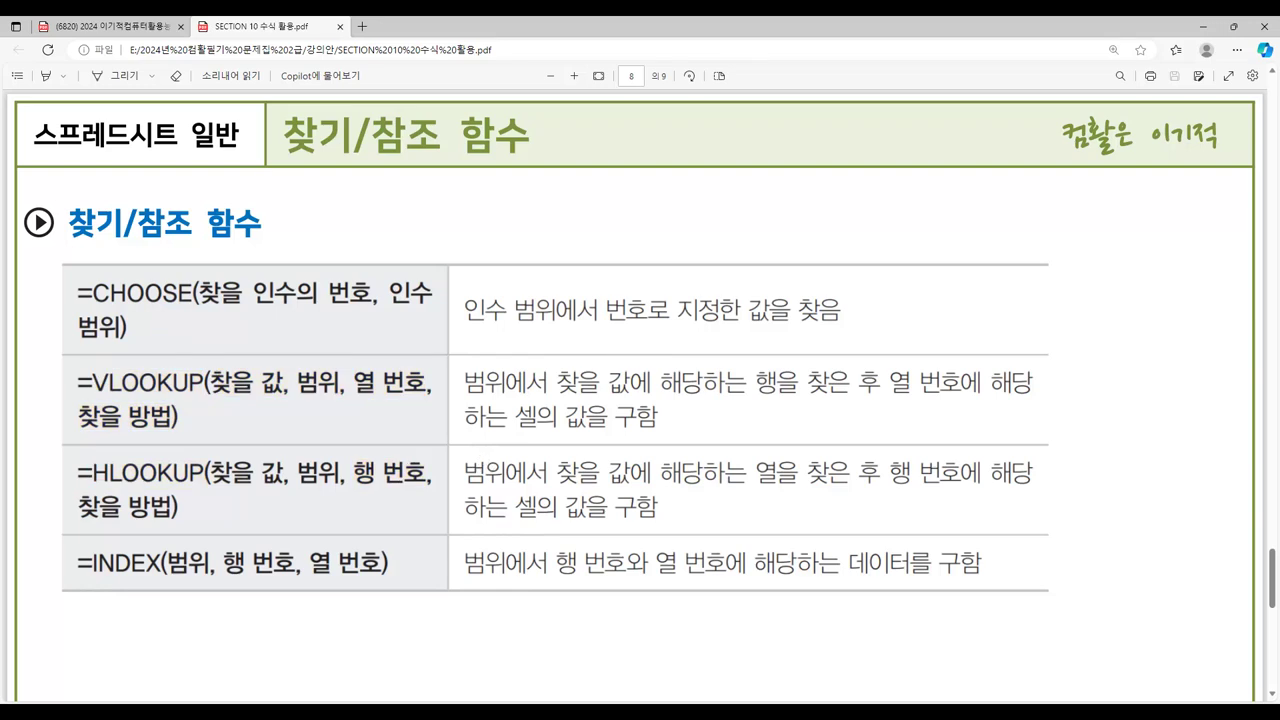
- Switch to the Excel workbook's VLOOKUP1 sheet and examine the 지역명 and 요금 columns of the fare table
left_click(660, 677)
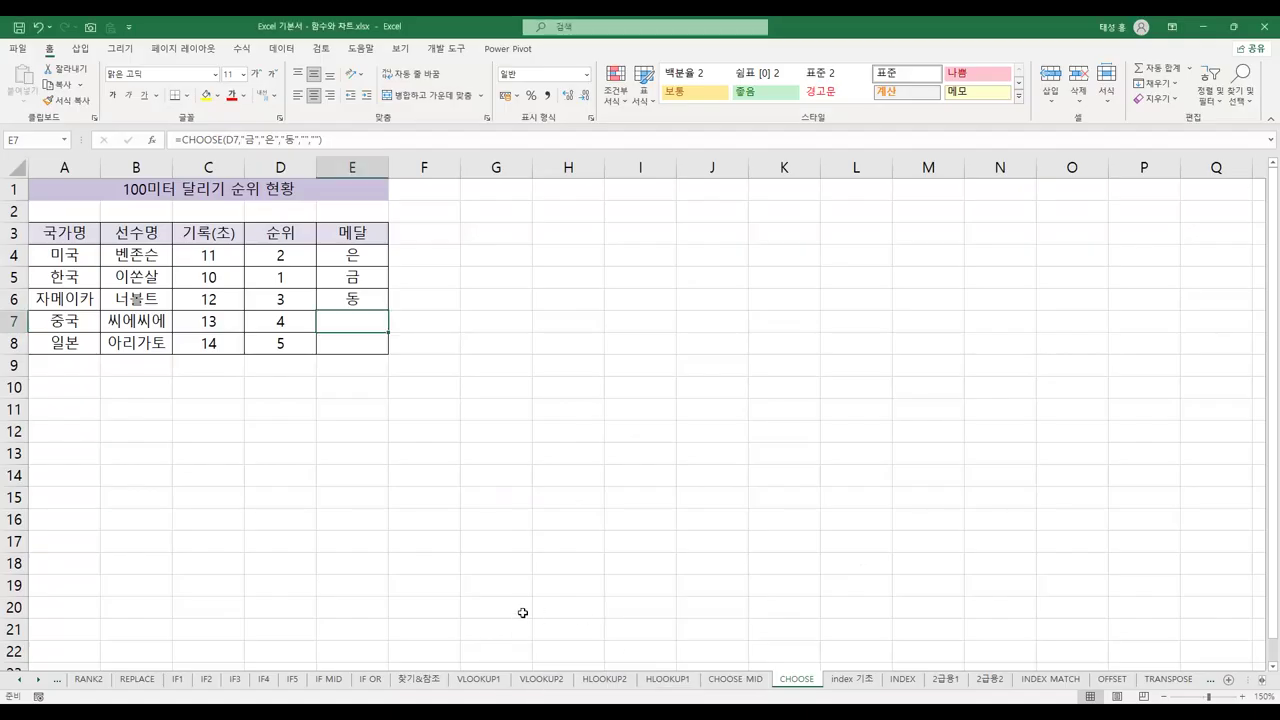
left_click(479, 680)
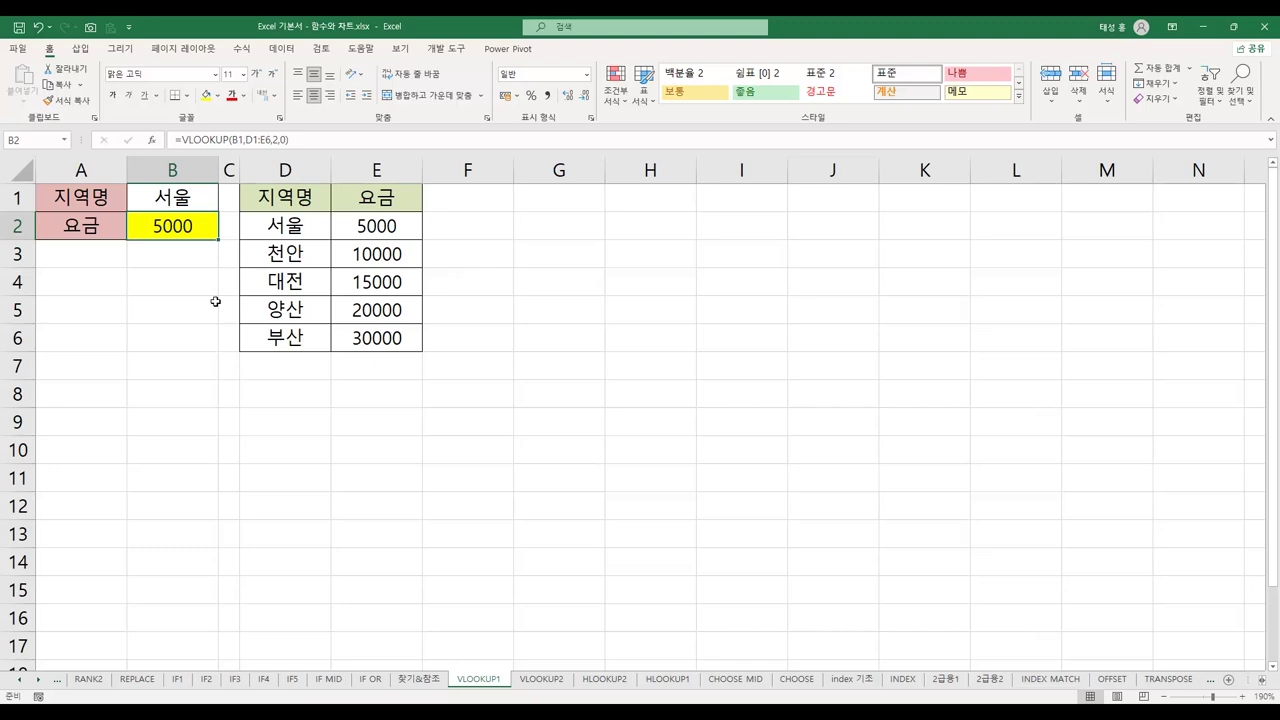
left_click(305, 204)
left_click(392, 201)
left_click(310, 230)
left_click(388, 228)
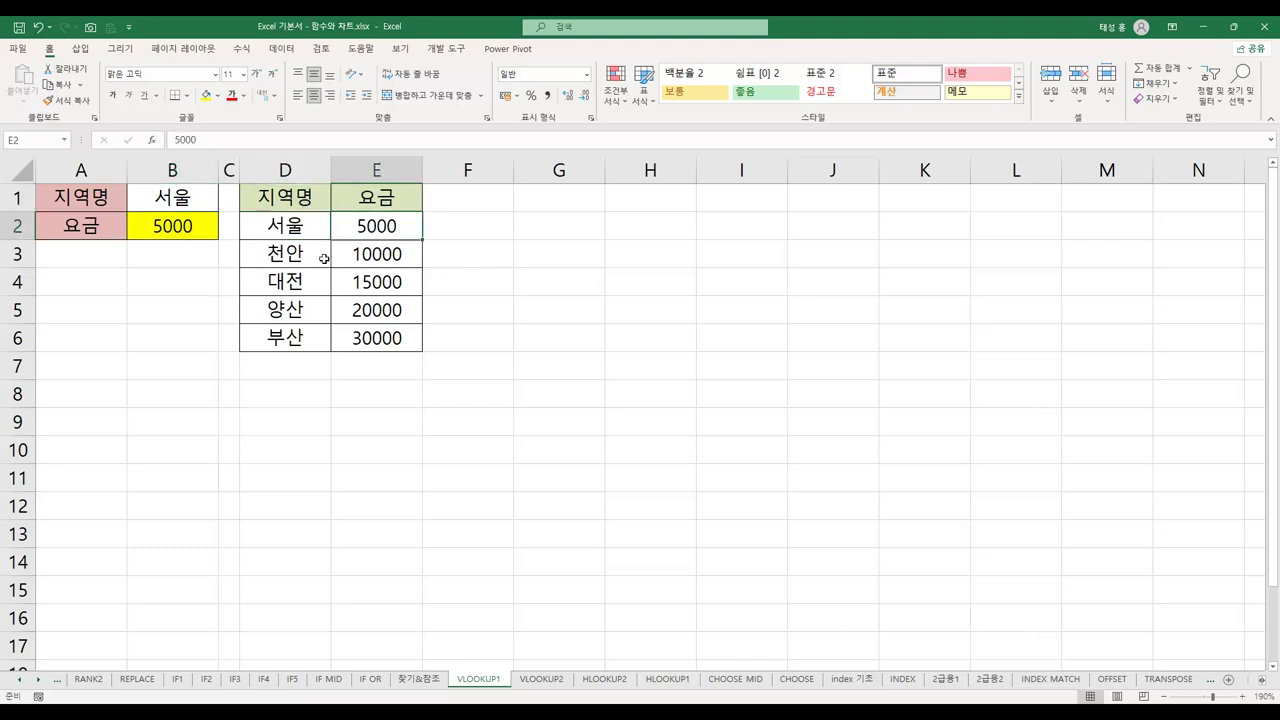
left_click(312, 260)
left_click(388, 256)
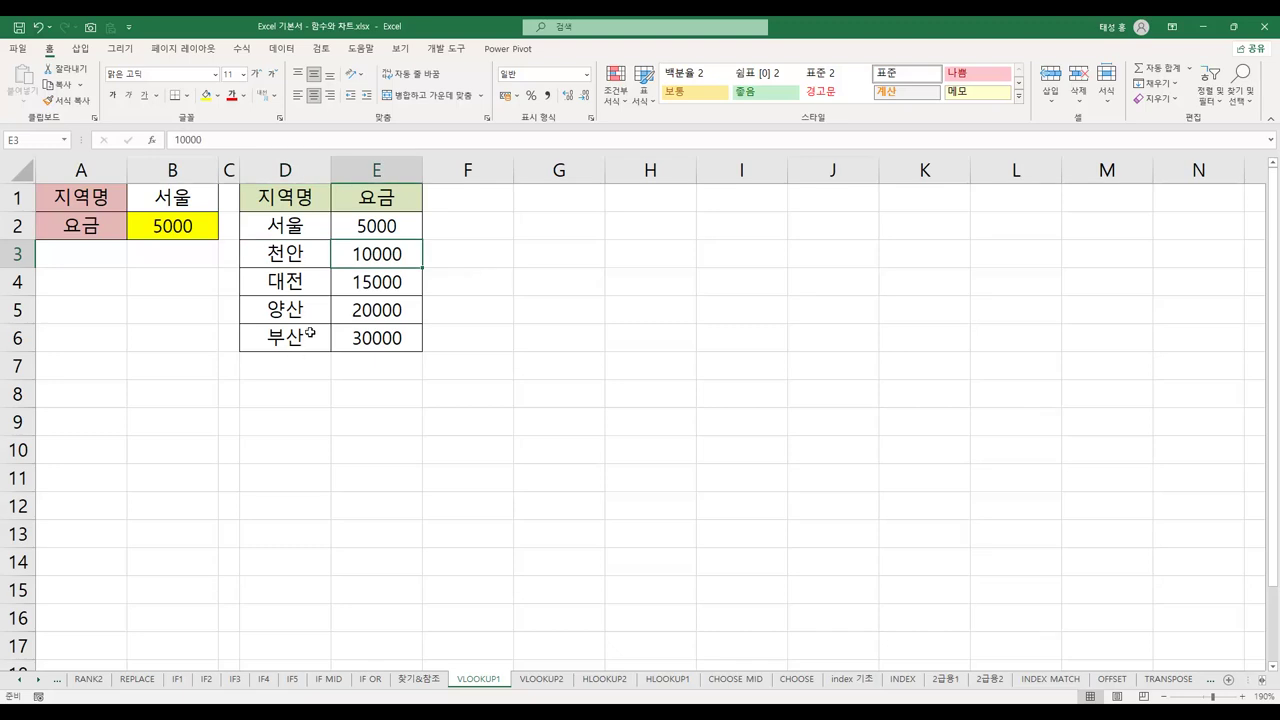
- Examine the vertical layout of the region names by selecting D1:D6, column D and row 5
left_click_drag(298, 203, 298, 340)
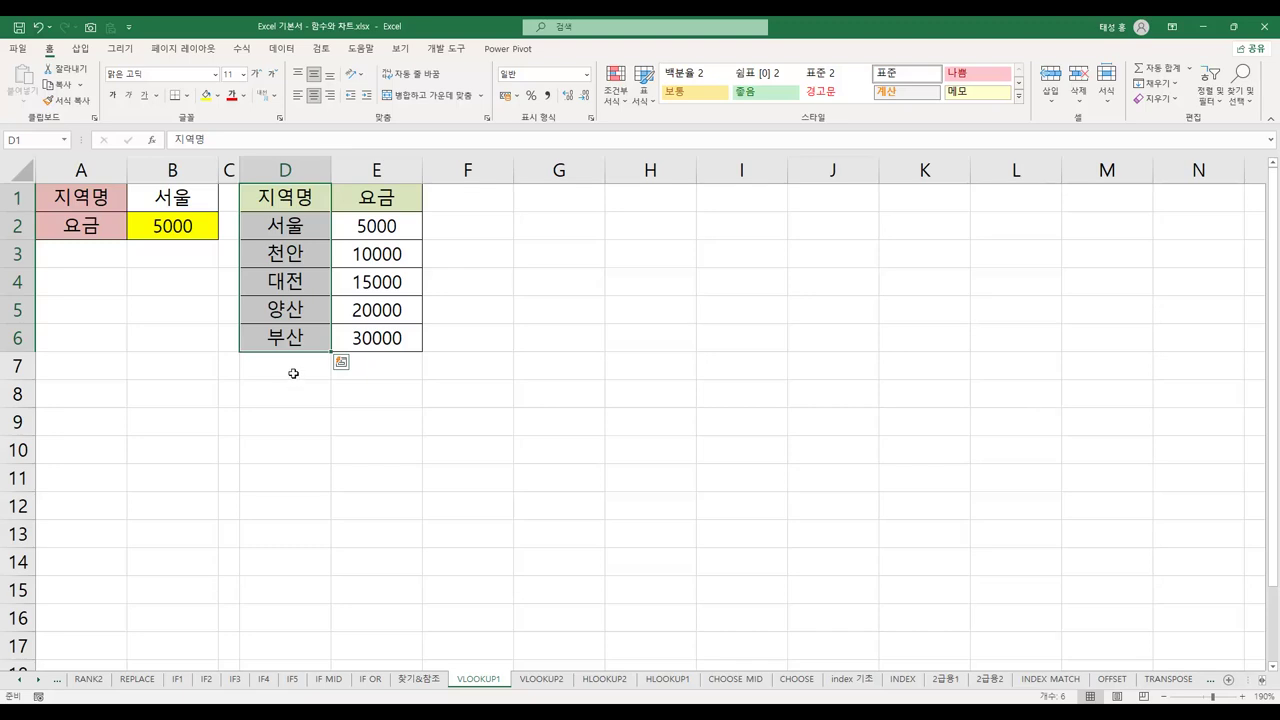
left_click(293, 373)
left_click_drag(296, 190, 301, 333)
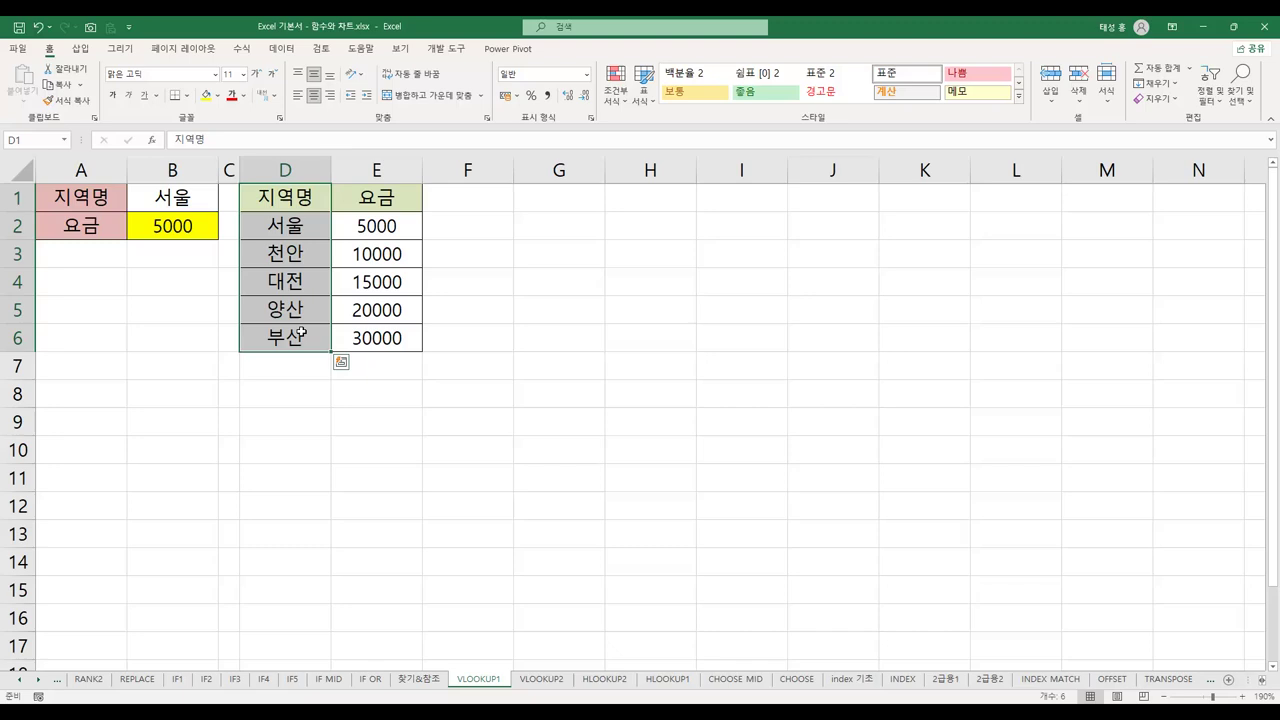
left_click(293, 172)
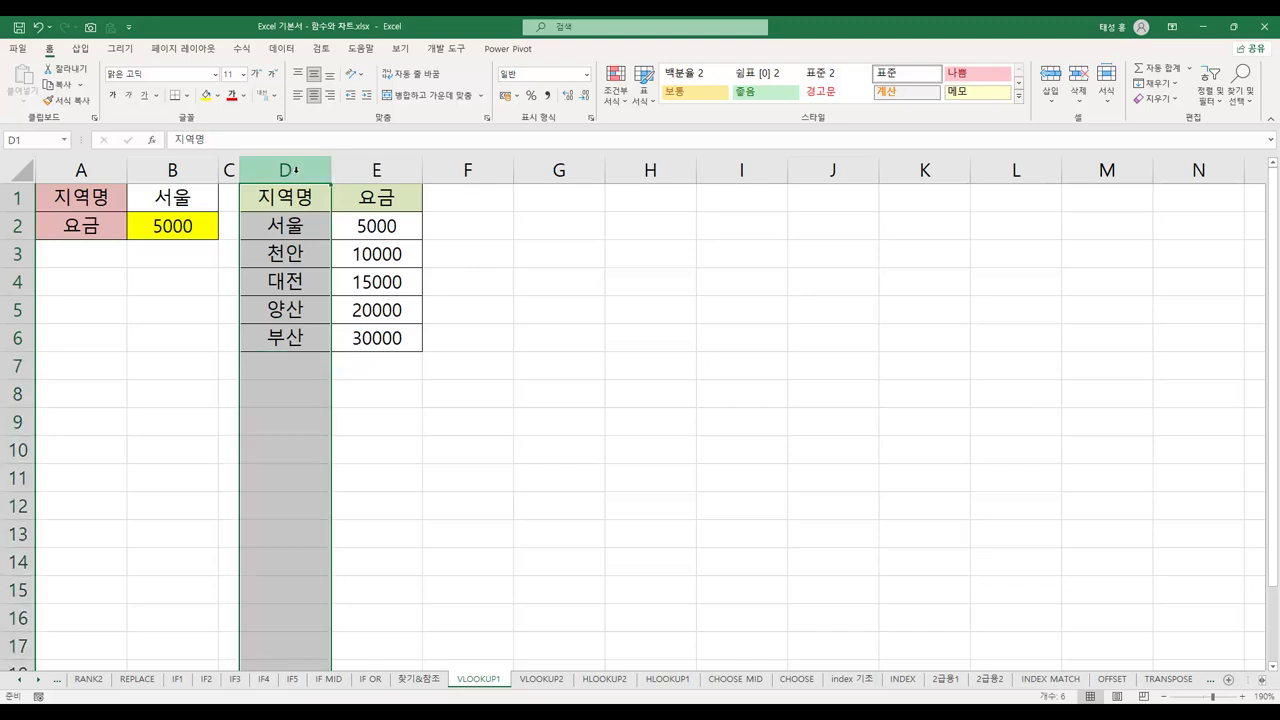
left_click(22, 310)
left_click(300, 201)
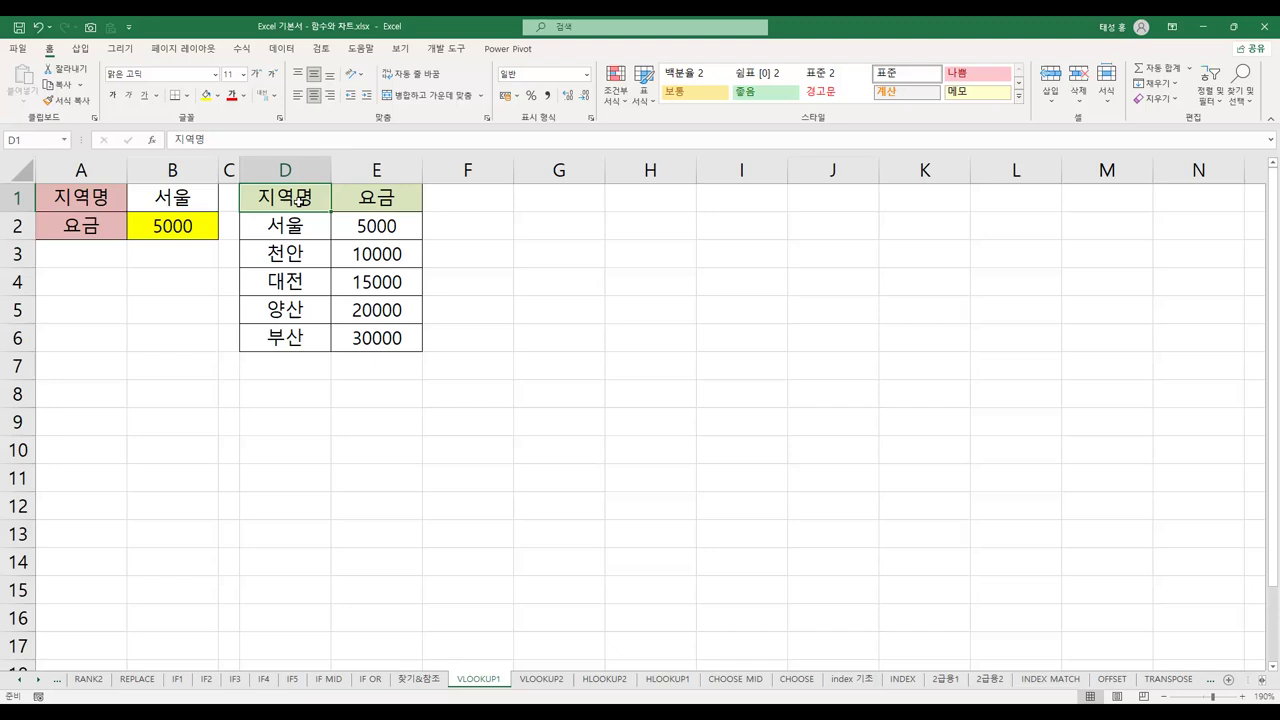
- Change the 지역명 lookup value in B1 to 부산
left_click(196, 203)
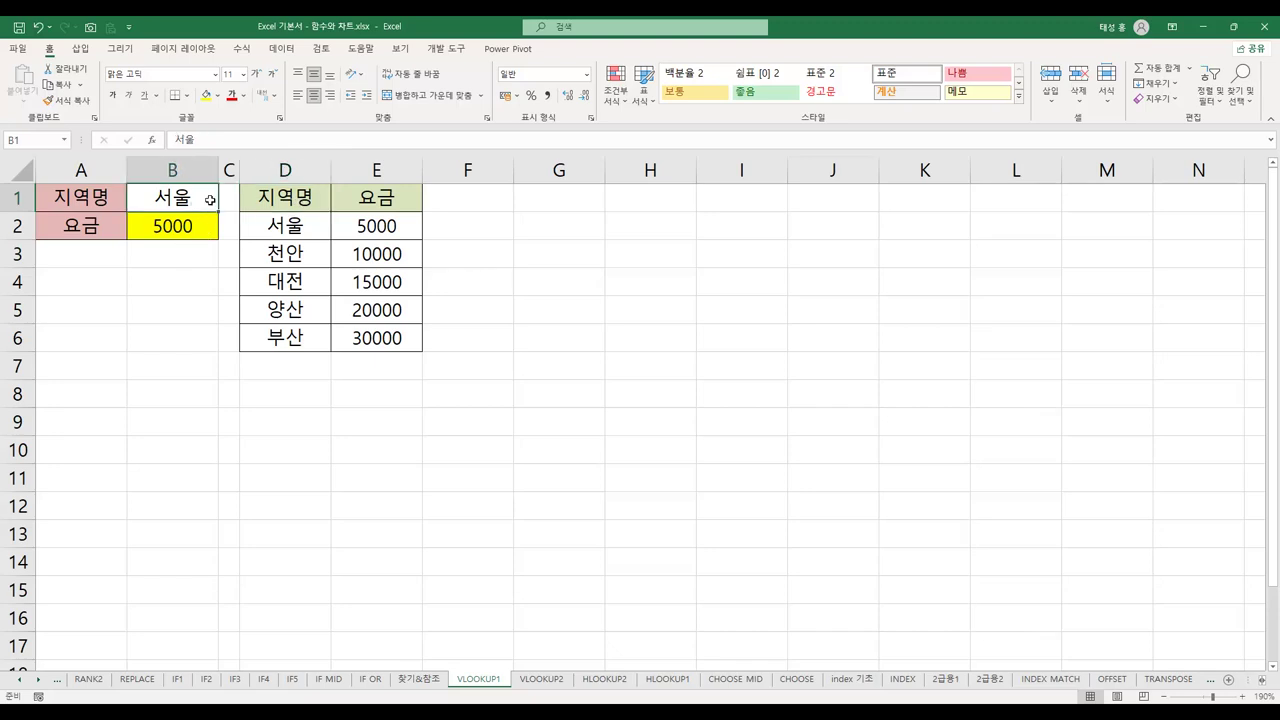
type("qn")
key("BackSpace")
key("BackSpace")
type("부산")
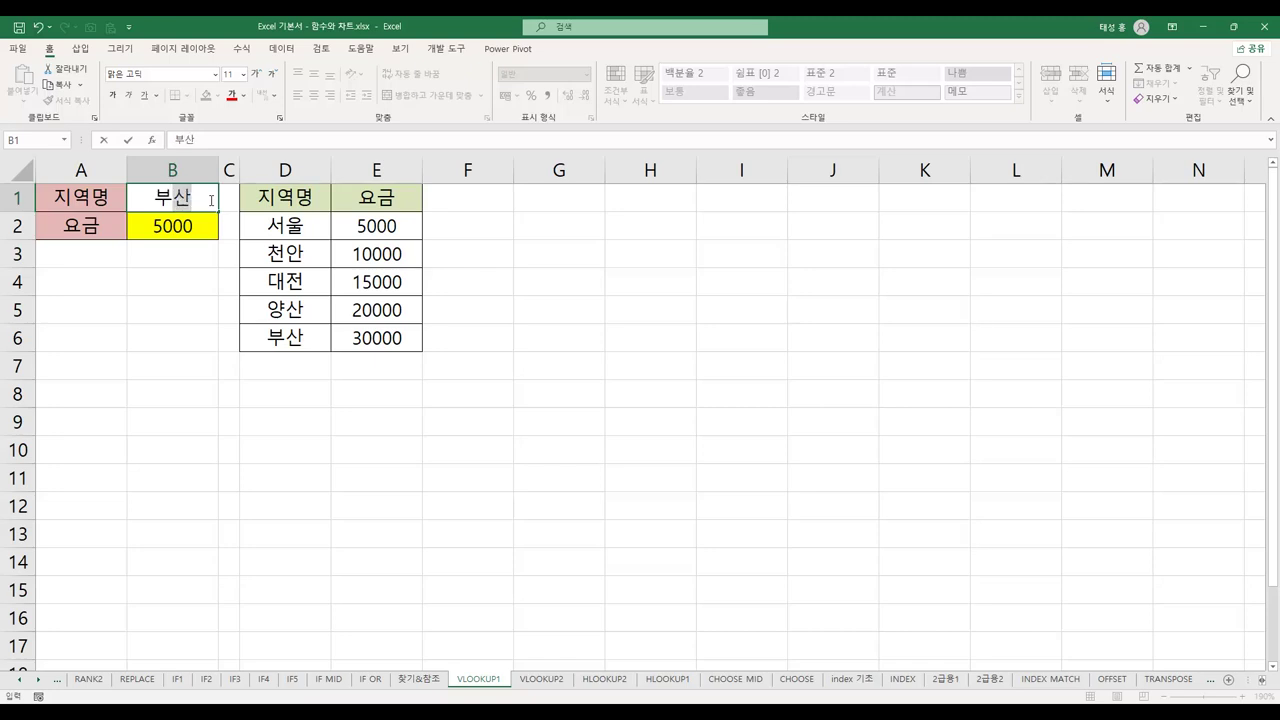
key("Return")
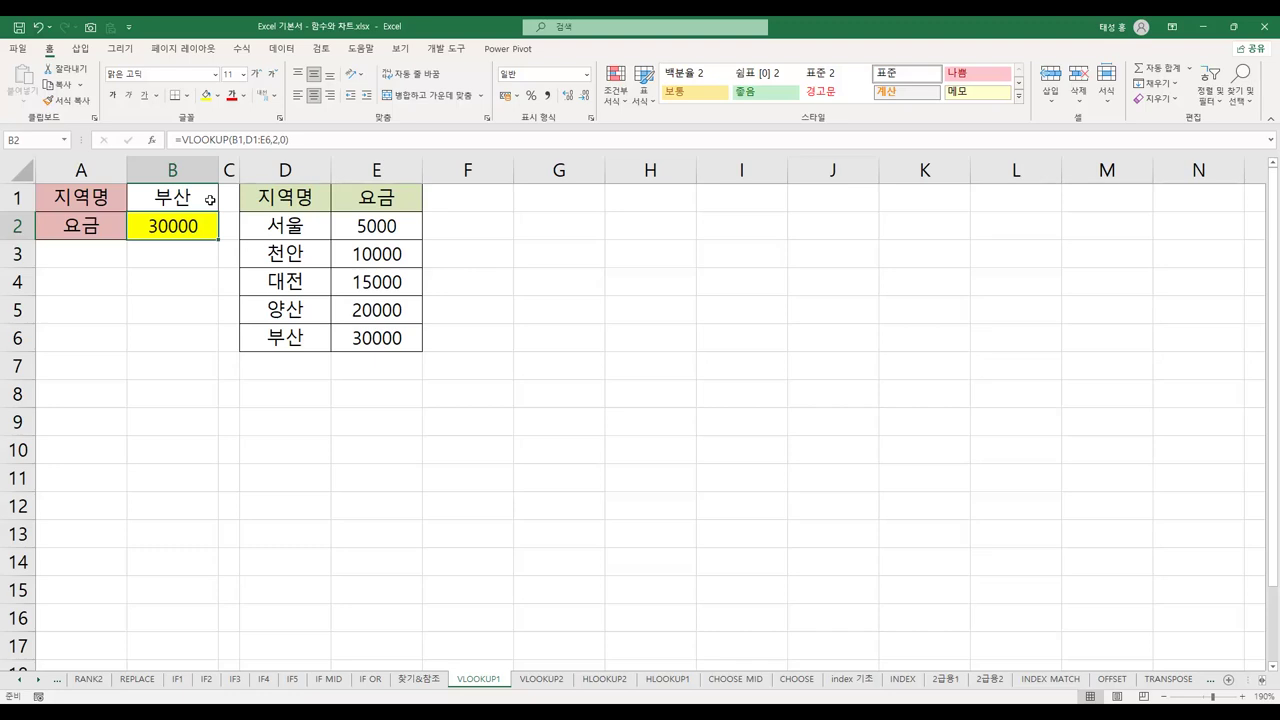
- Show the VLOOKUP formula in B2, number the fare table's columns 1 and 2, and circle 부산 and its 30000 fare
key("F2")
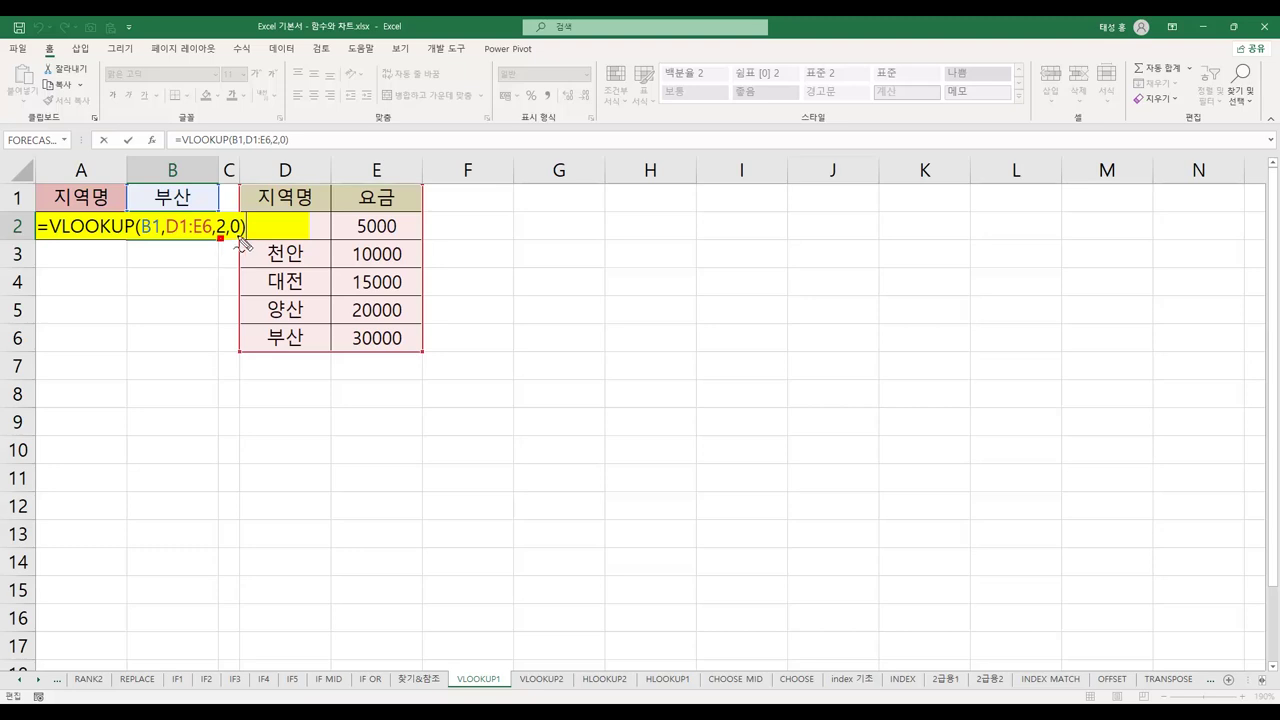
left_click_drag(316, 163, 305, 185)
left_click_drag(399, 166, 416, 183)
mouse_move(301, 344)
left_mouse_down()
mouse_move(268, 344)
mouse_move(298, 324)
mouse_move(300, 351)
left_mouse_up()
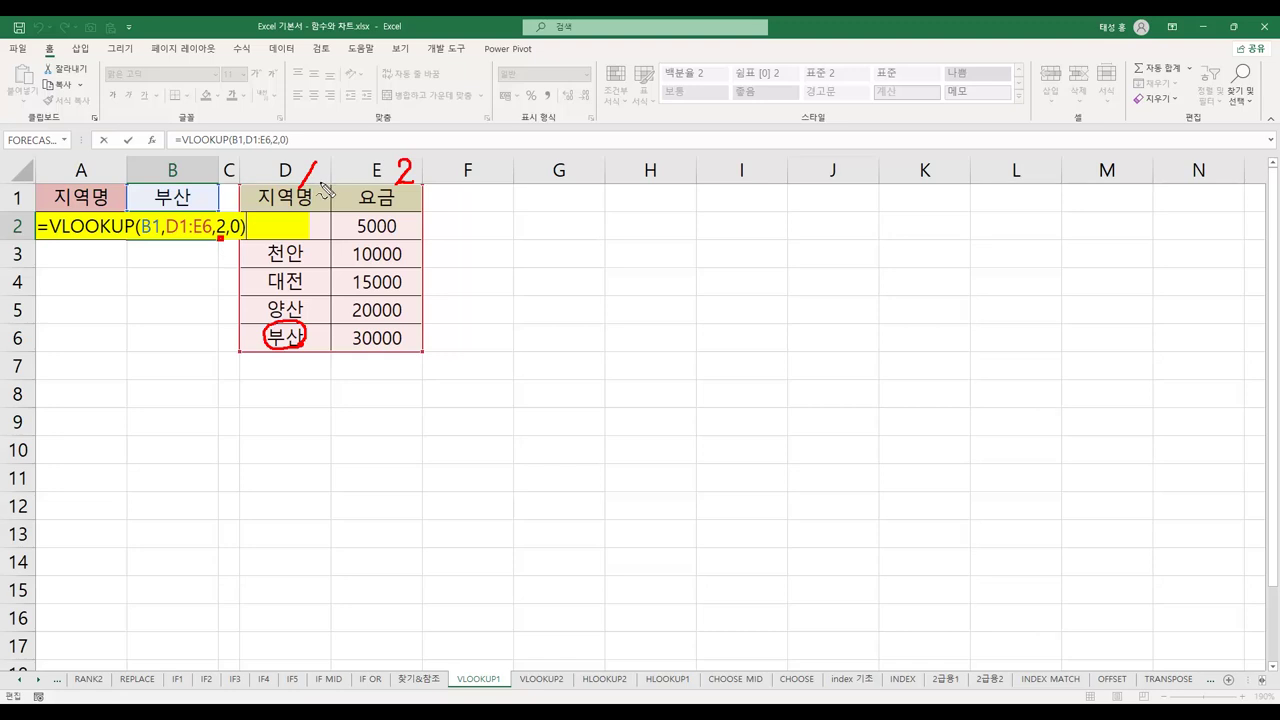
mouse_move(395, 362)
left_mouse_down()
mouse_move(352, 338)
mouse_move(402, 330)
mouse_move(397, 348)
left_mouse_up()
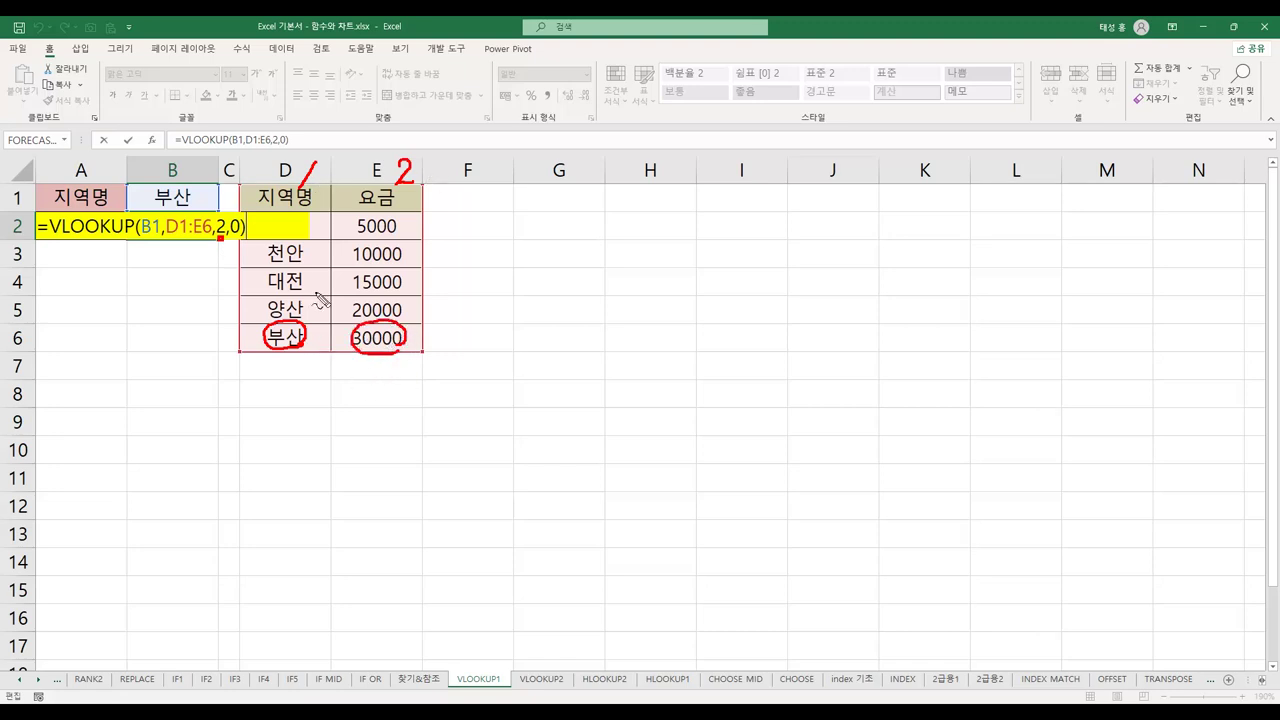
- Circle the formula's final 0 argument, handwrite 1 and 생 beside the table, and clear the markings, leaving B2 selected
mouse_move(228, 238)
left_mouse_down()
mouse_move(228, 216)
mouse_move(244, 220)
mouse_move(236, 240)
left_mouse_up()
mouse_move(480, 258)
left_mouse_down()
mouse_move(474, 278)
mouse_move(522, 268)
mouse_move(519, 286)
left_mouse_up()
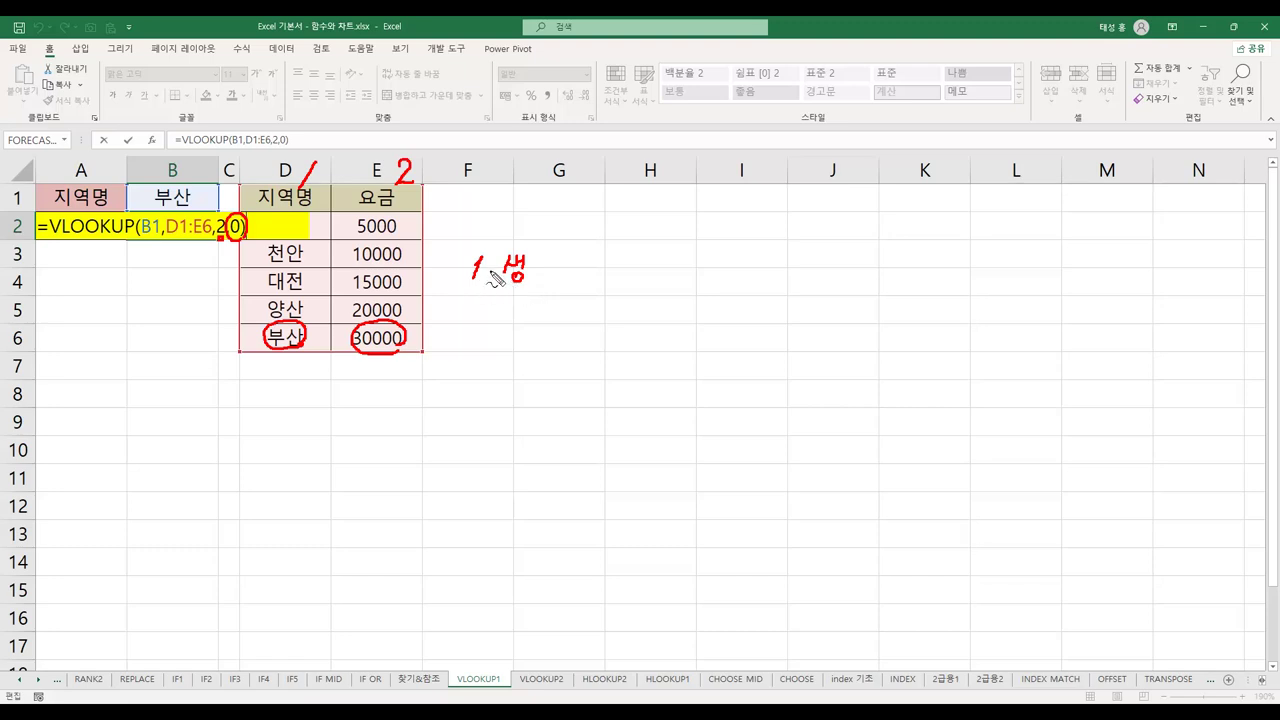
key("Escape")
key("Return")
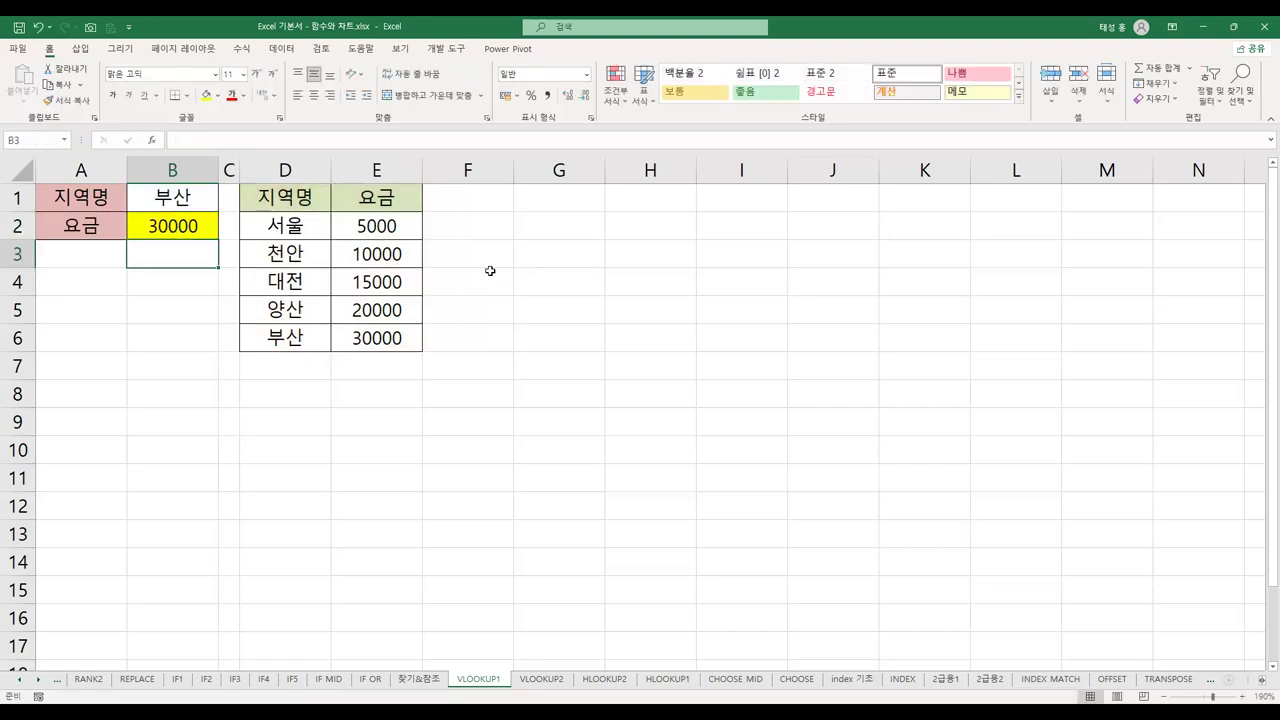
left_click(184, 229)
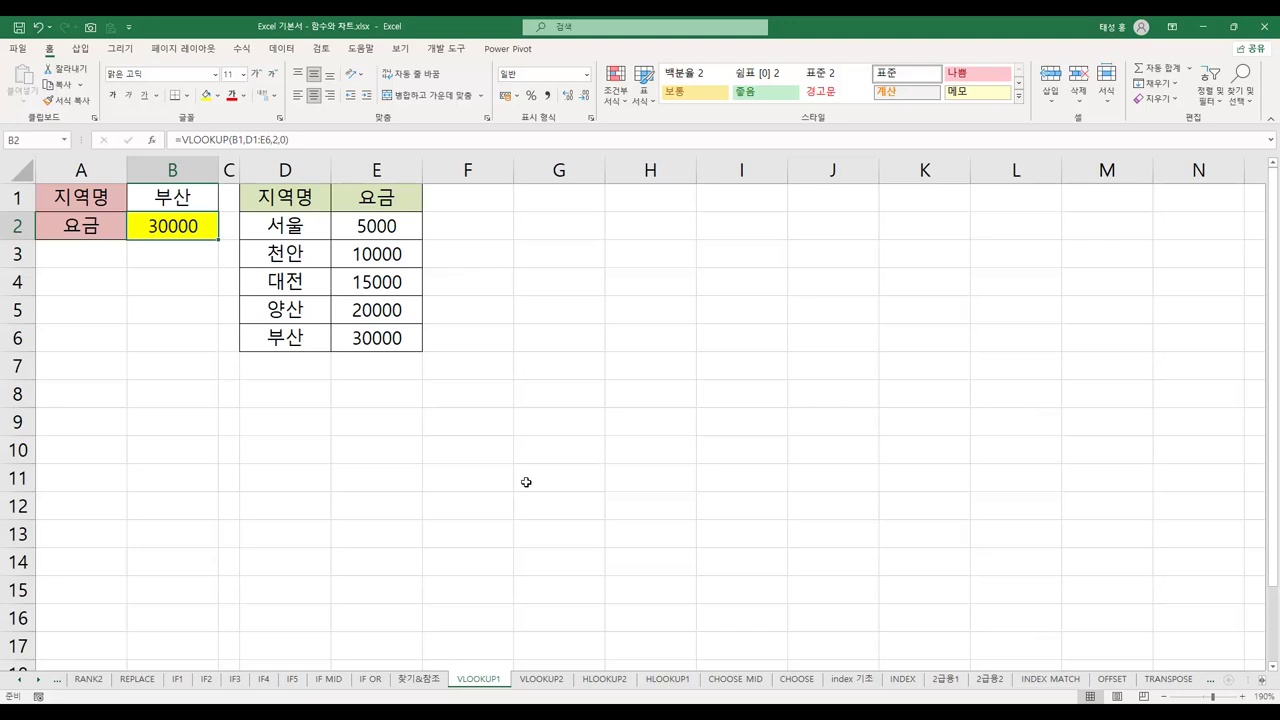
- Compare the horizontal region names in HLOOKUP2's A4:F4 with the vertical ones in VLOOKUP1's D1:D6, ending on HLOOKUP2
left_click(612, 682)
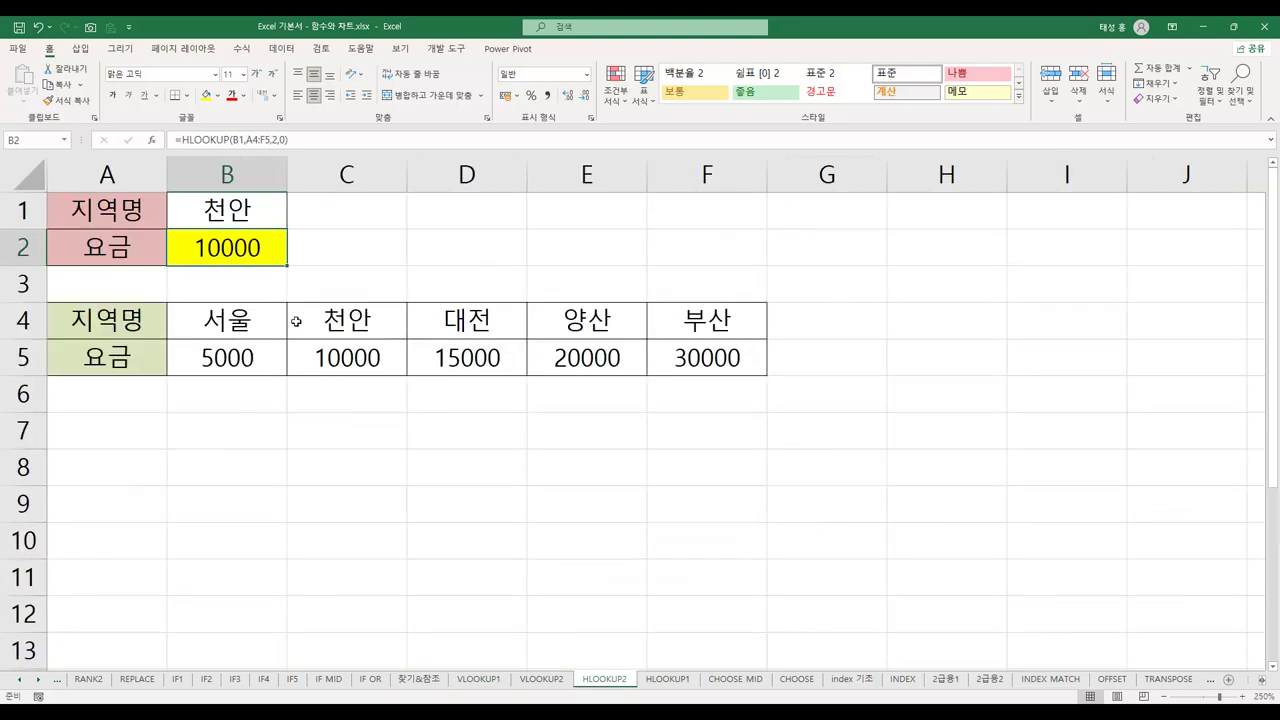
left_click_drag(121, 319, 676, 316)
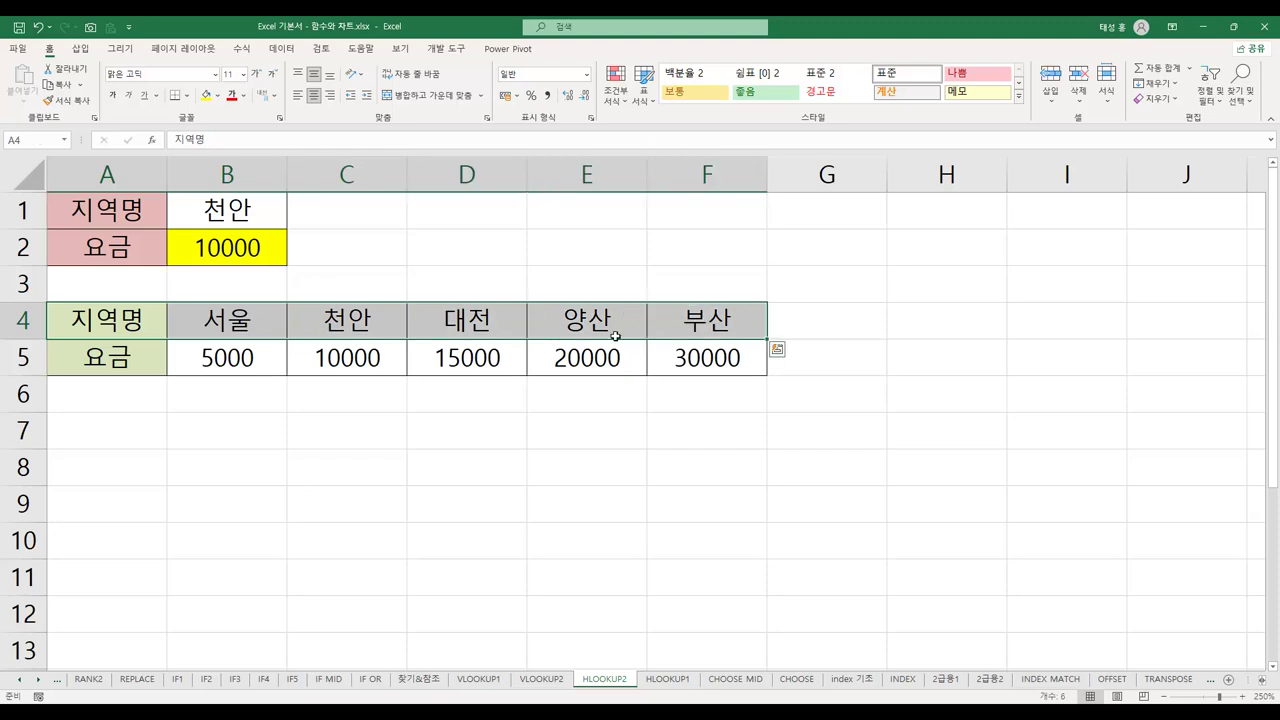
left_click(478, 680)
left_click_drag(308, 200, 312, 338)
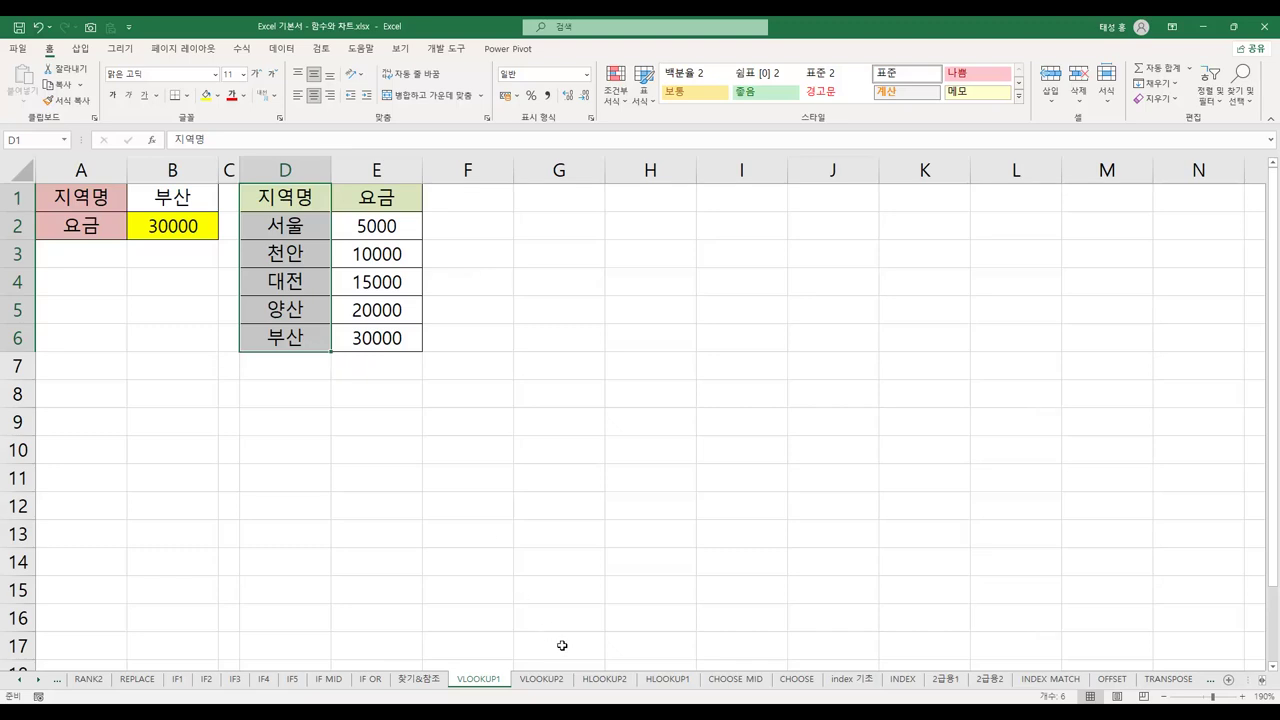
left_click(605, 679)
left_click_drag(124, 317, 700, 322)
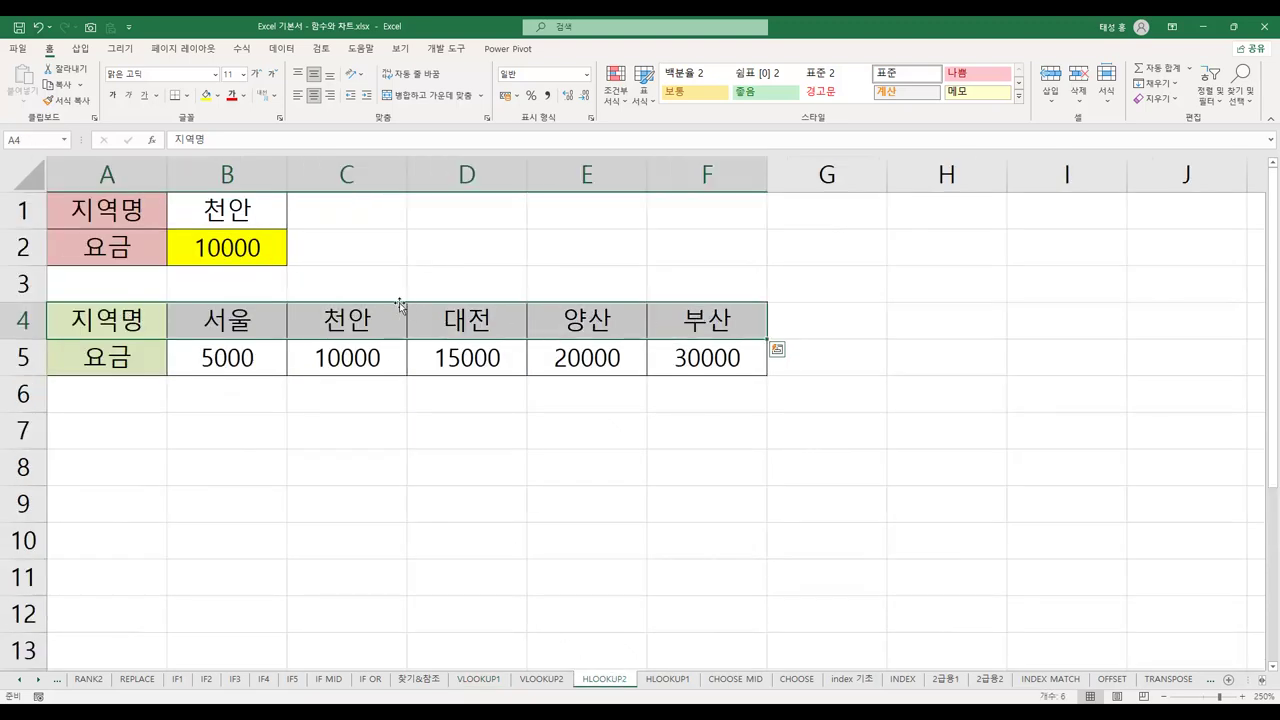
- Show the HLOOKUP formula in B2, circle 천안 and its 10000 fare, and underline the row argument 2
left_click(238, 250)
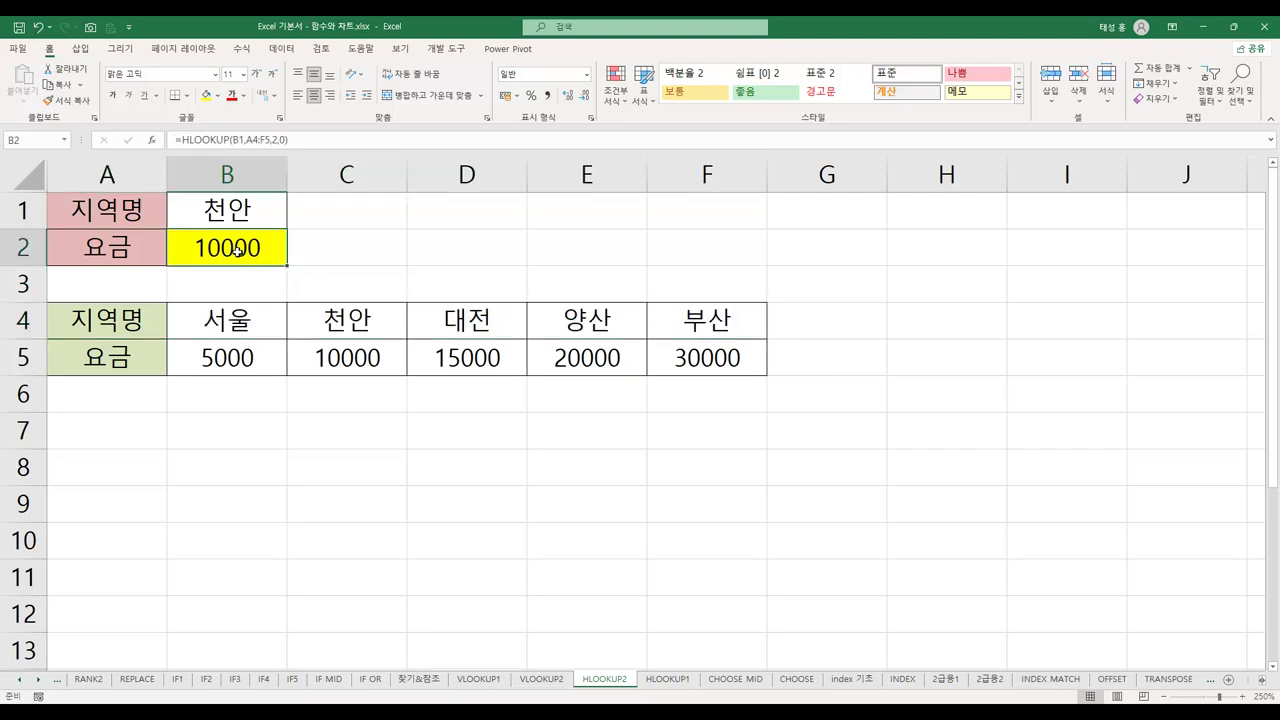
double_click(241, 251)
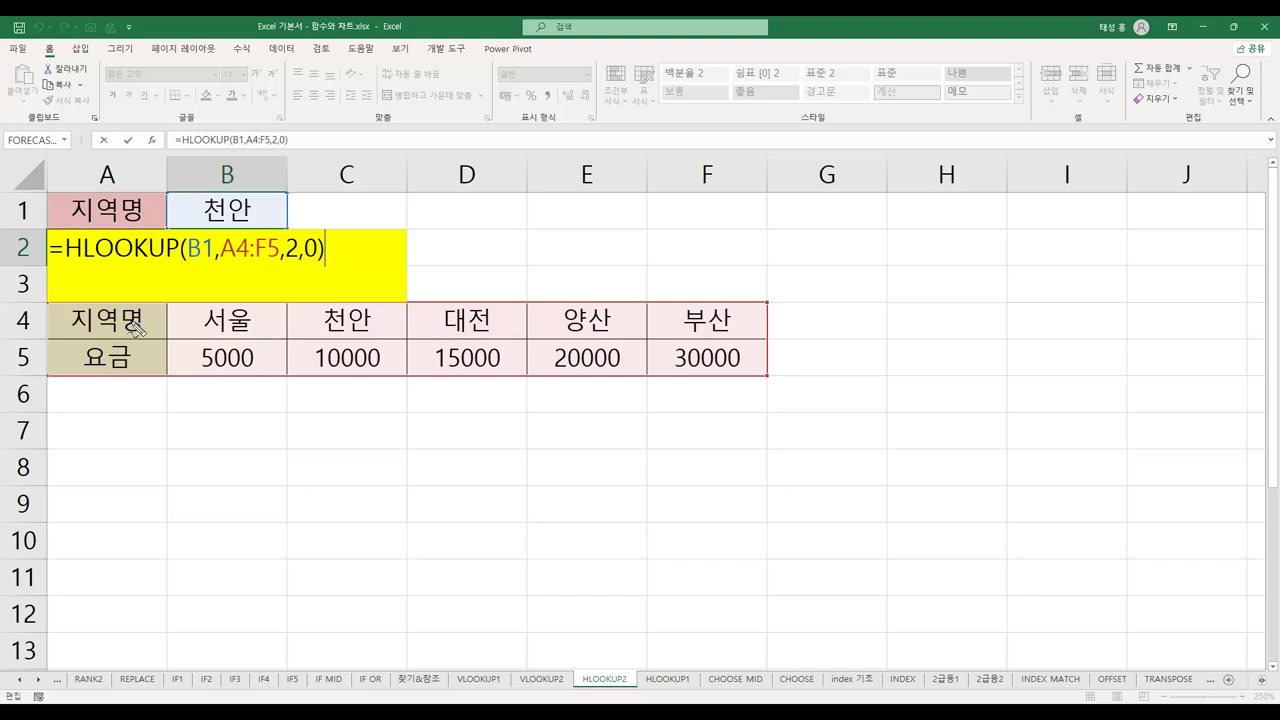
mouse_move(366, 340)
left_mouse_down()
mouse_move(325, 342)
mouse_move(355, 310)
mouse_move(368, 319)
mouse_move(362, 337)
left_mouse_up()
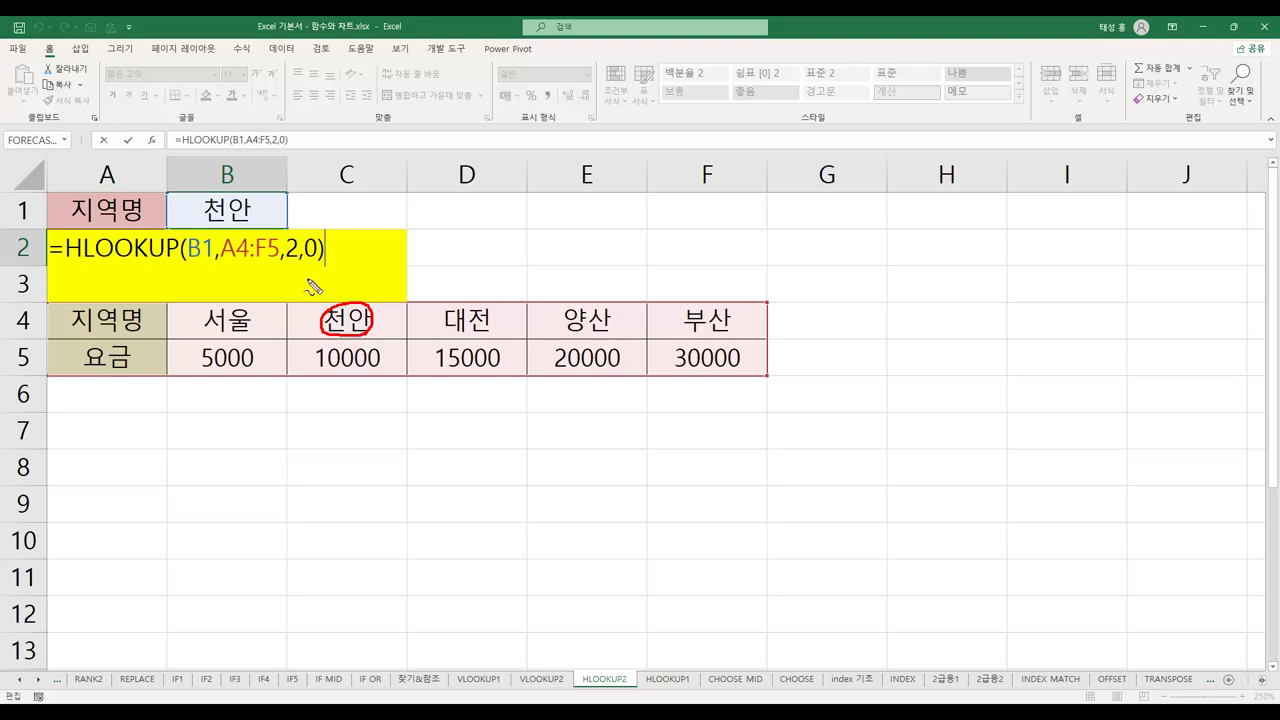
left_click_drag(284, 263, 299, 259)
mouse_move(380, 374)
left_mouse_down()
mouse_move(306, 352)
mouse_move(392, 349)
mouse_move(386, 375)
left_mouse_up()
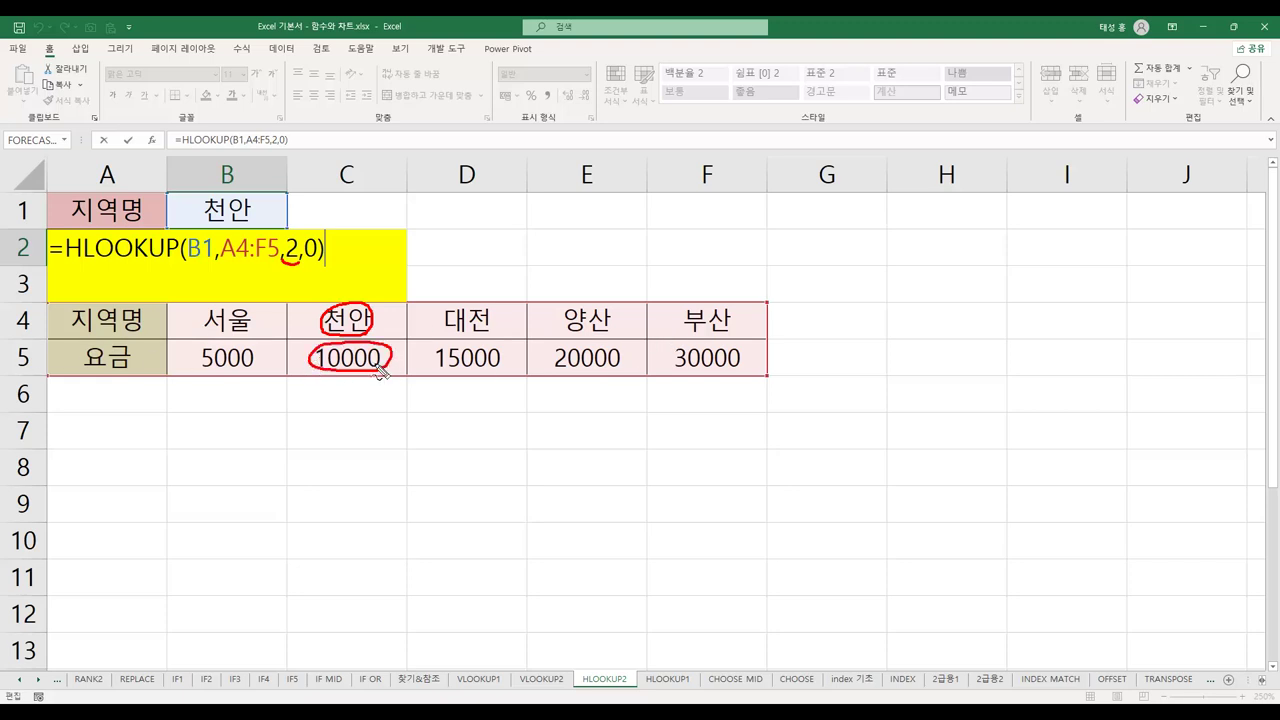
- Underline the HLOOKUP formula's final 0 argument, clear the markings and close the formula, leaving C5 selected
left_click_drag(306, 262, 322, 263)
key("Escape")
key("Return")
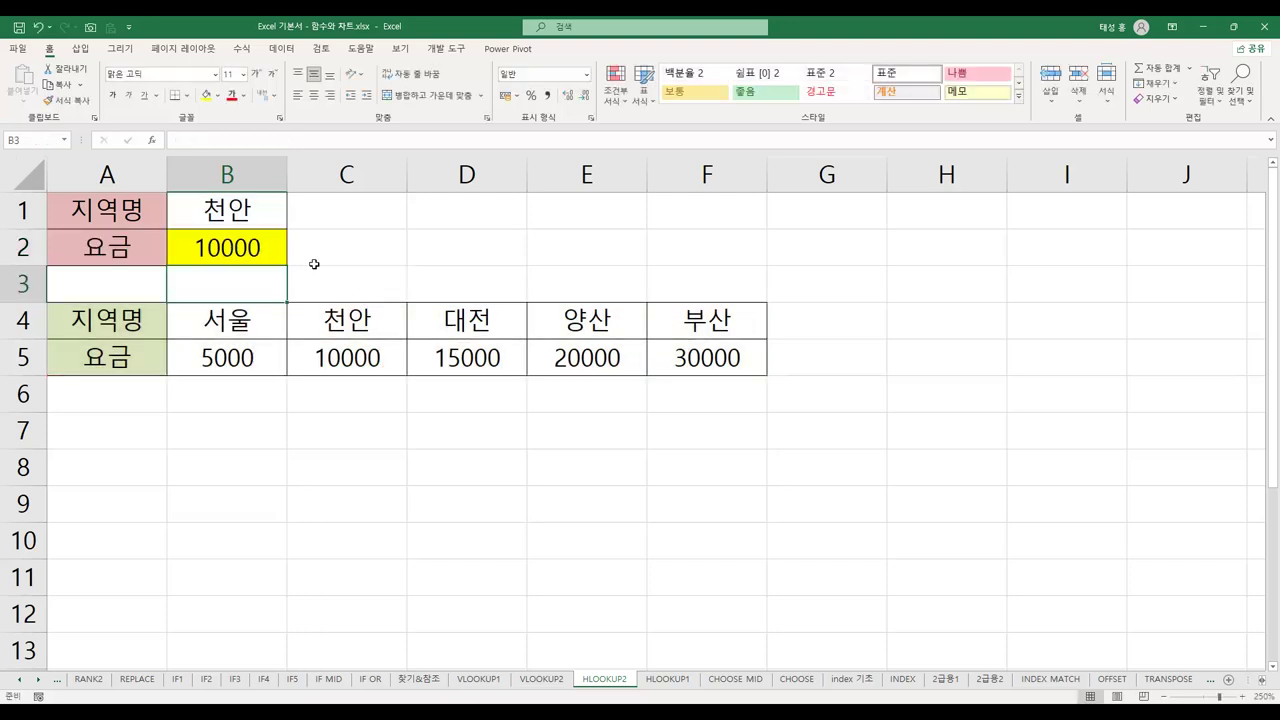
left_click(374, 368)
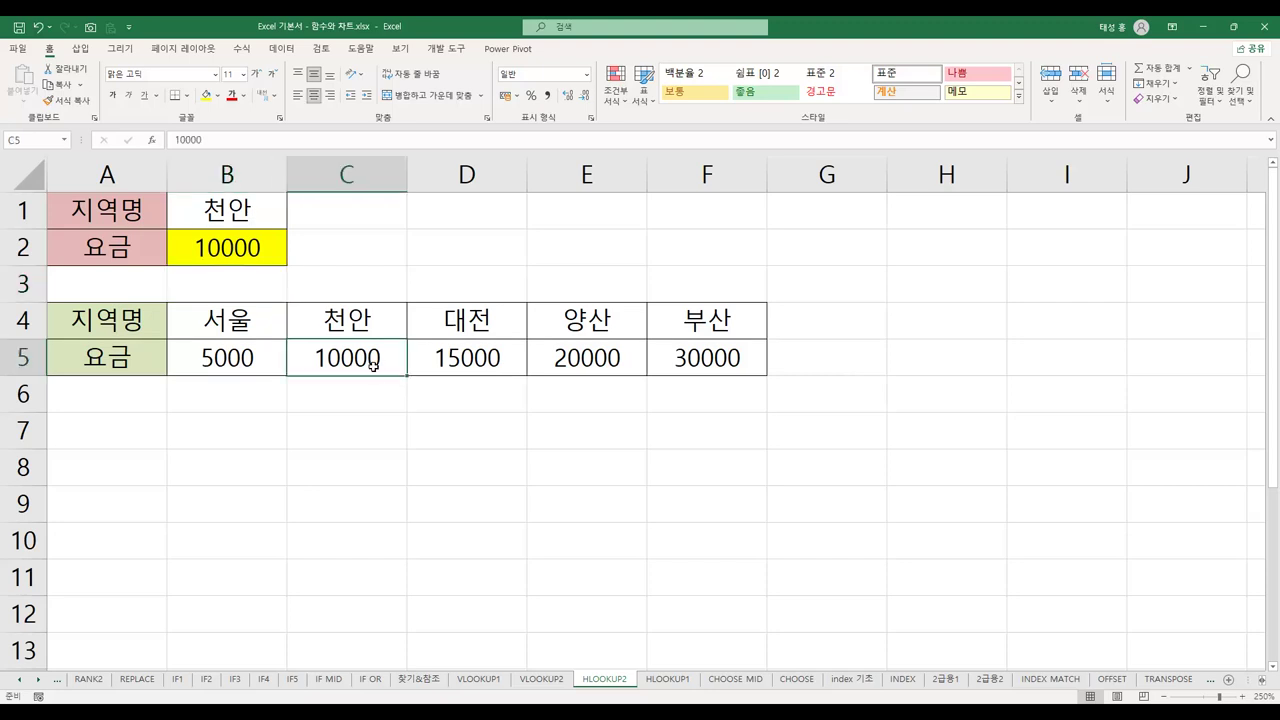
- Return to the PDF in the browser, highlight V with 열 번호, H with 행 번호 and the INDEX syntax, and clear the highlights
key("alt+Tab")
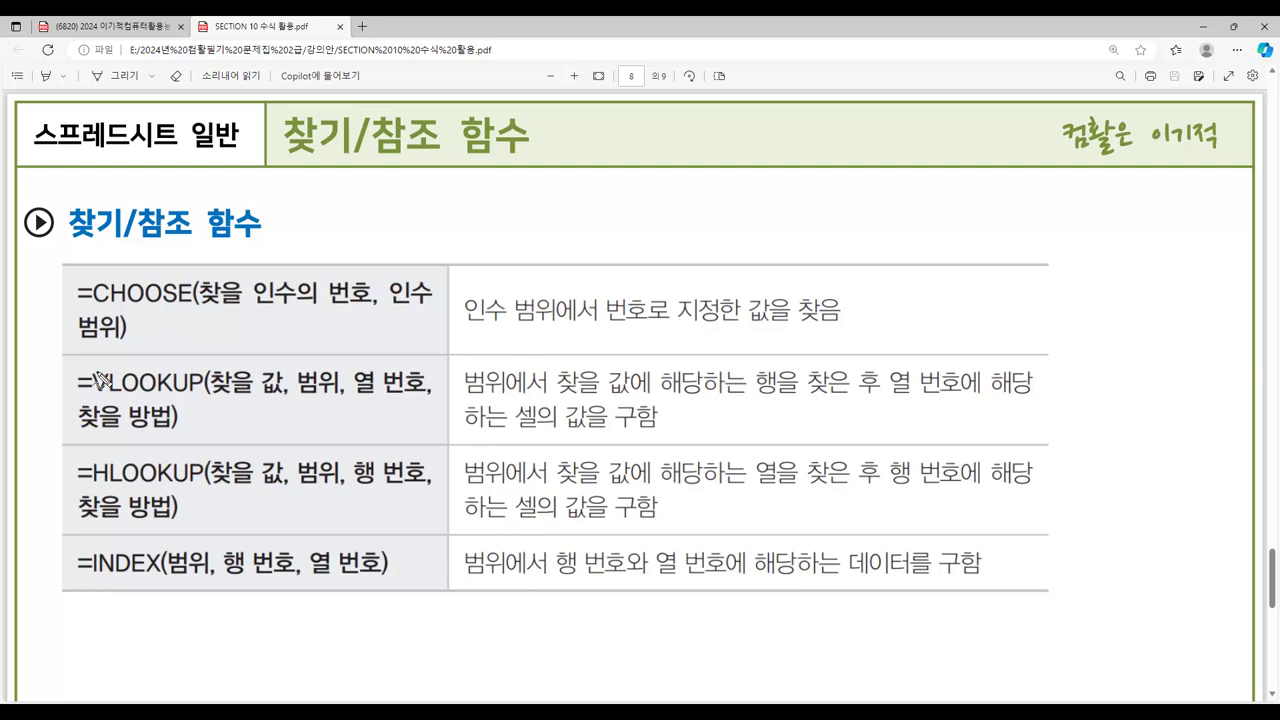
left_click_drag(90, 366, 100, 398)
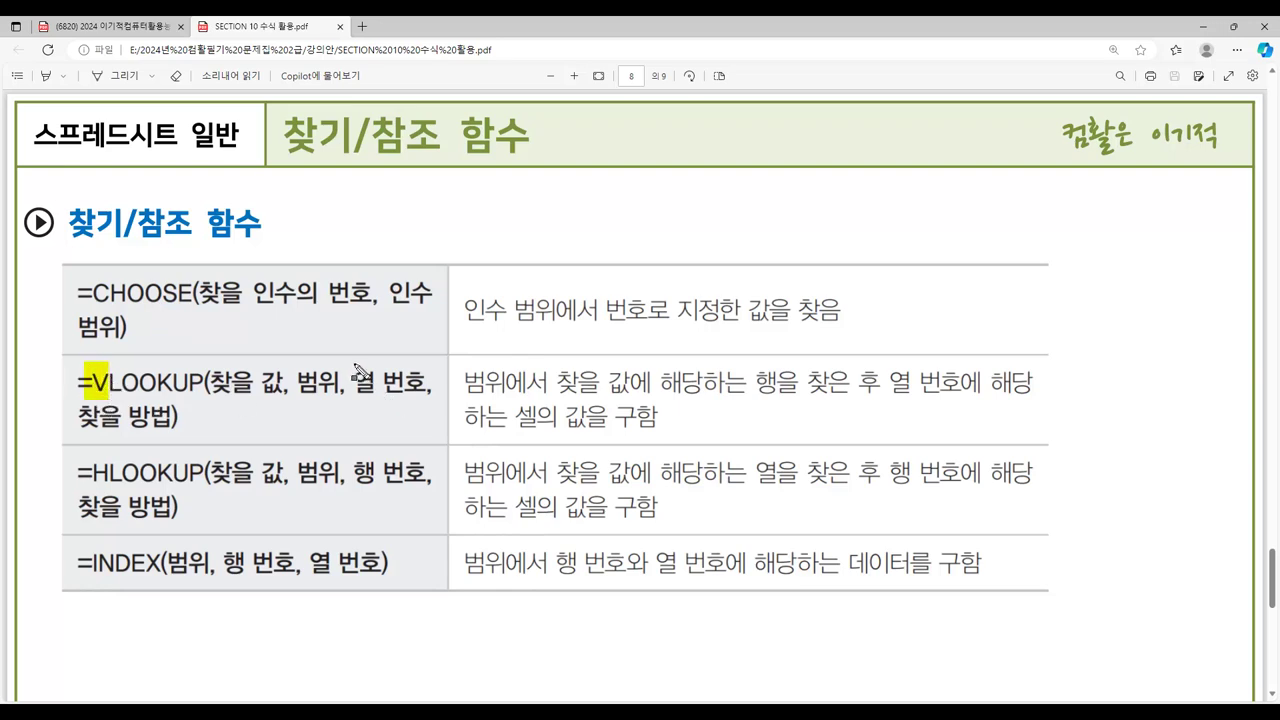
left_click_drag(356, 372, 424, 396)
left_click_drag(84, 456, 112, 494)
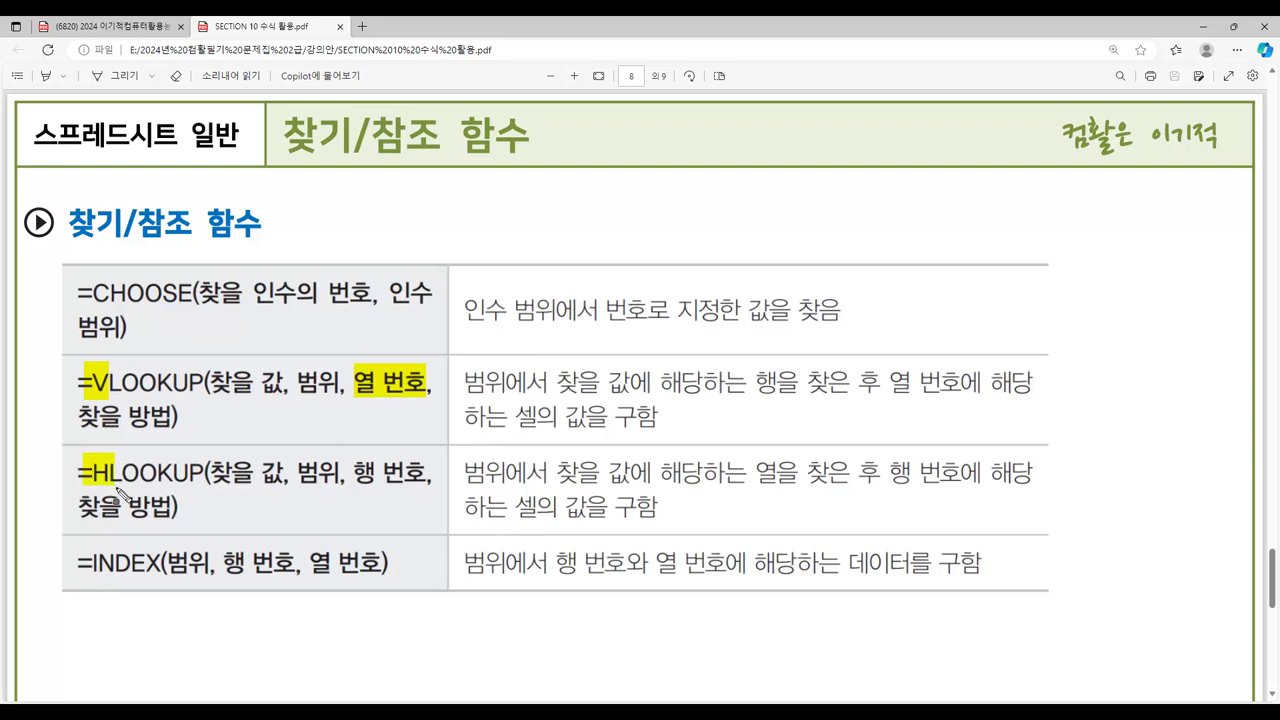
left_click_drag(365, 472, 433, 490)
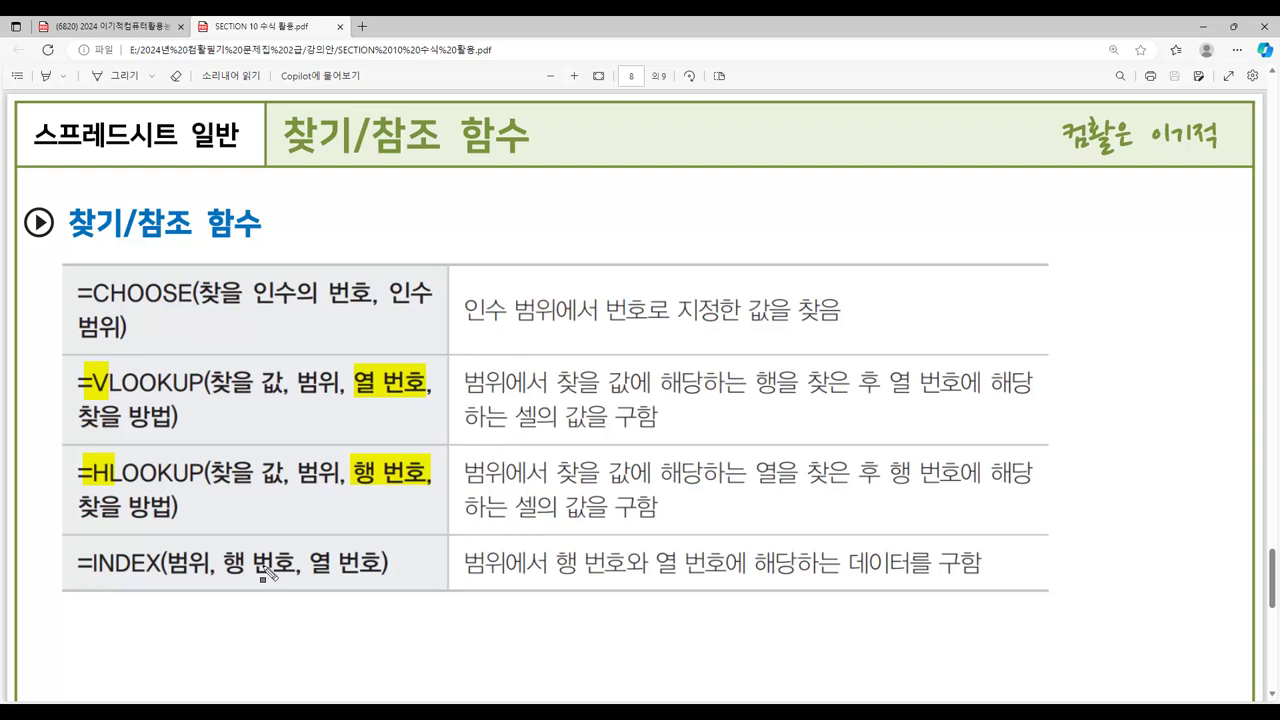
mouse_move(80, 565)
left_mouse_down()
mouse_move(138, 579)
mouse_move(392, 581)
left_mouse_up()
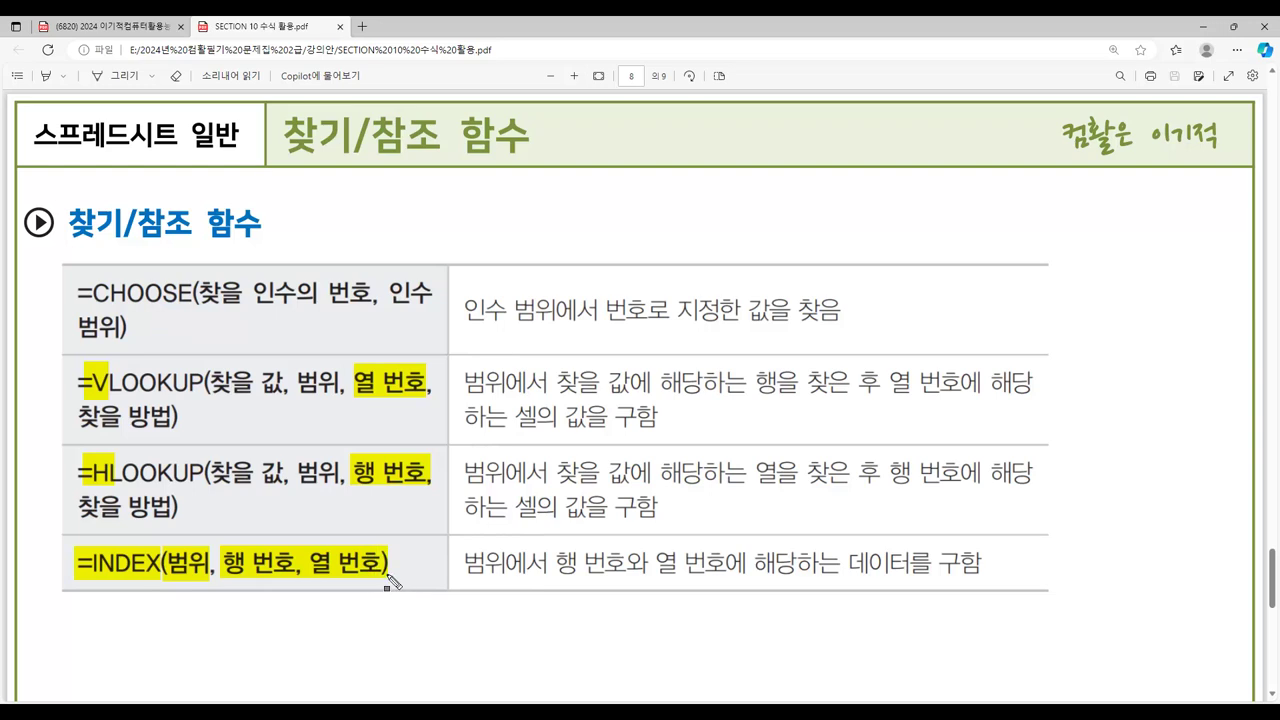
key("Escape")
- Switch to the Excel workbook's index 기초 sheet and examine each fruit name in A1:C2
mouse_move(673, 699)
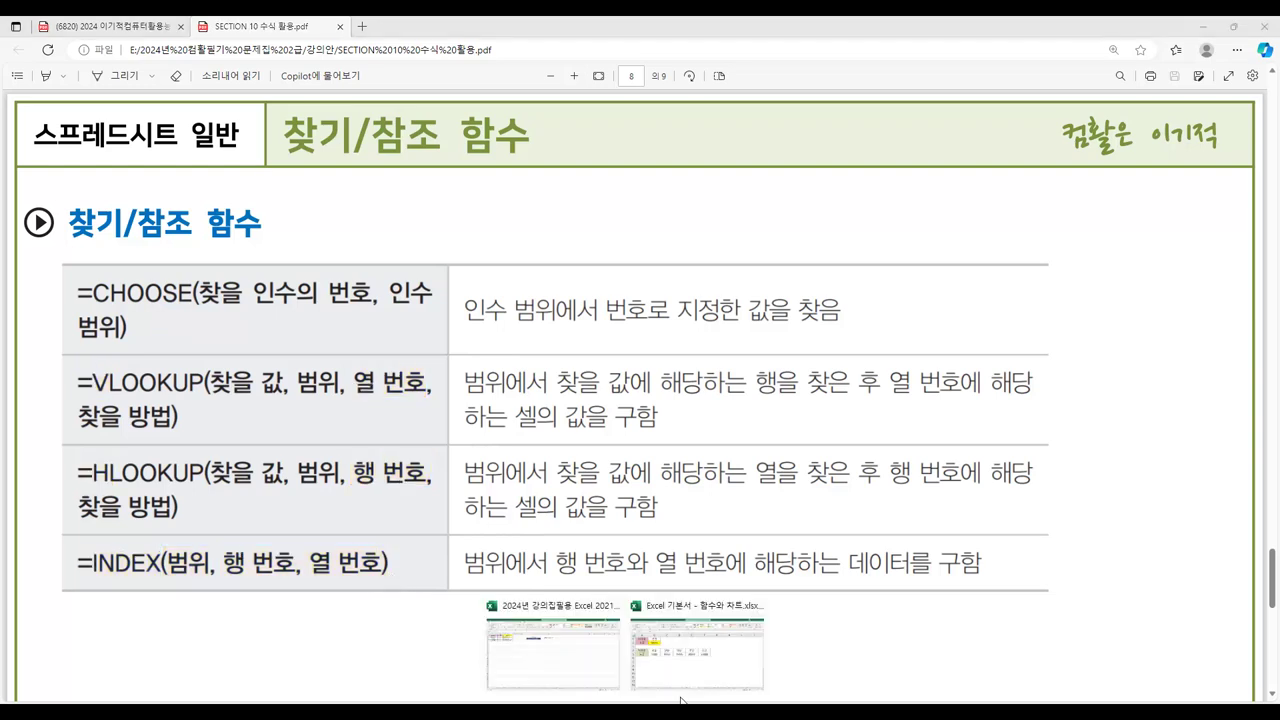
left_click(693, 655)
left_click(903, 679)
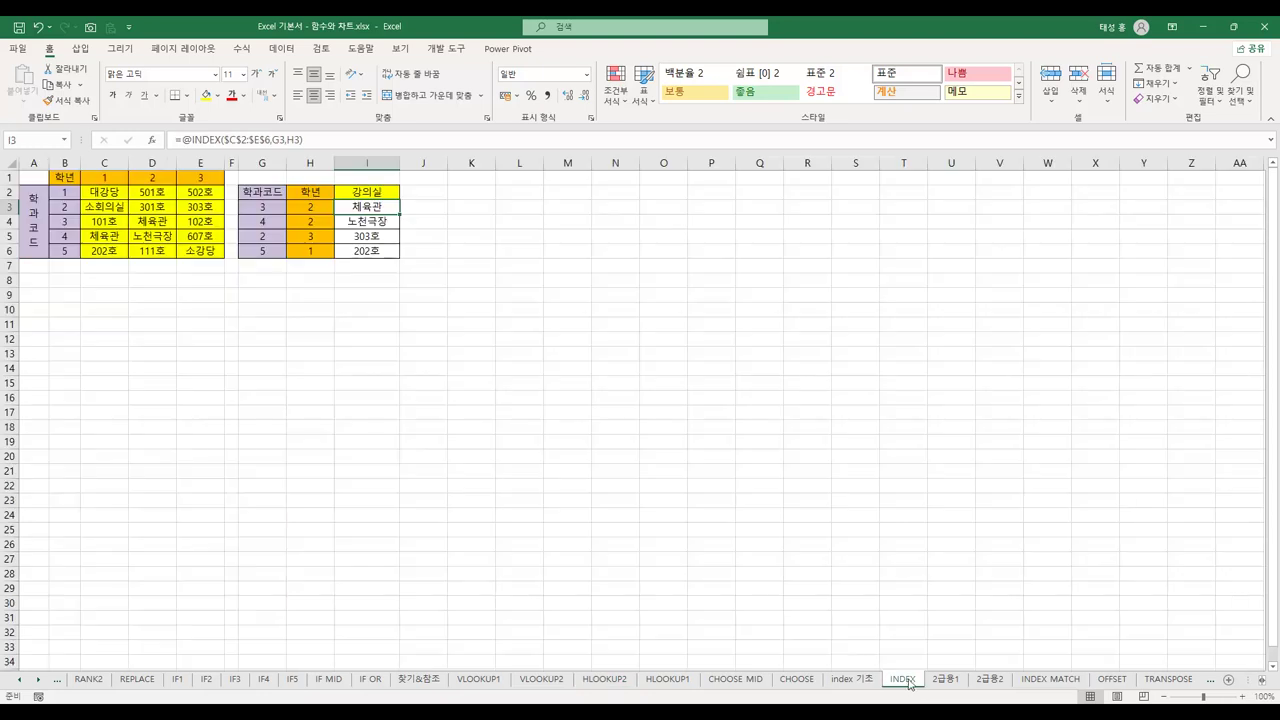
left_click(849, 679)
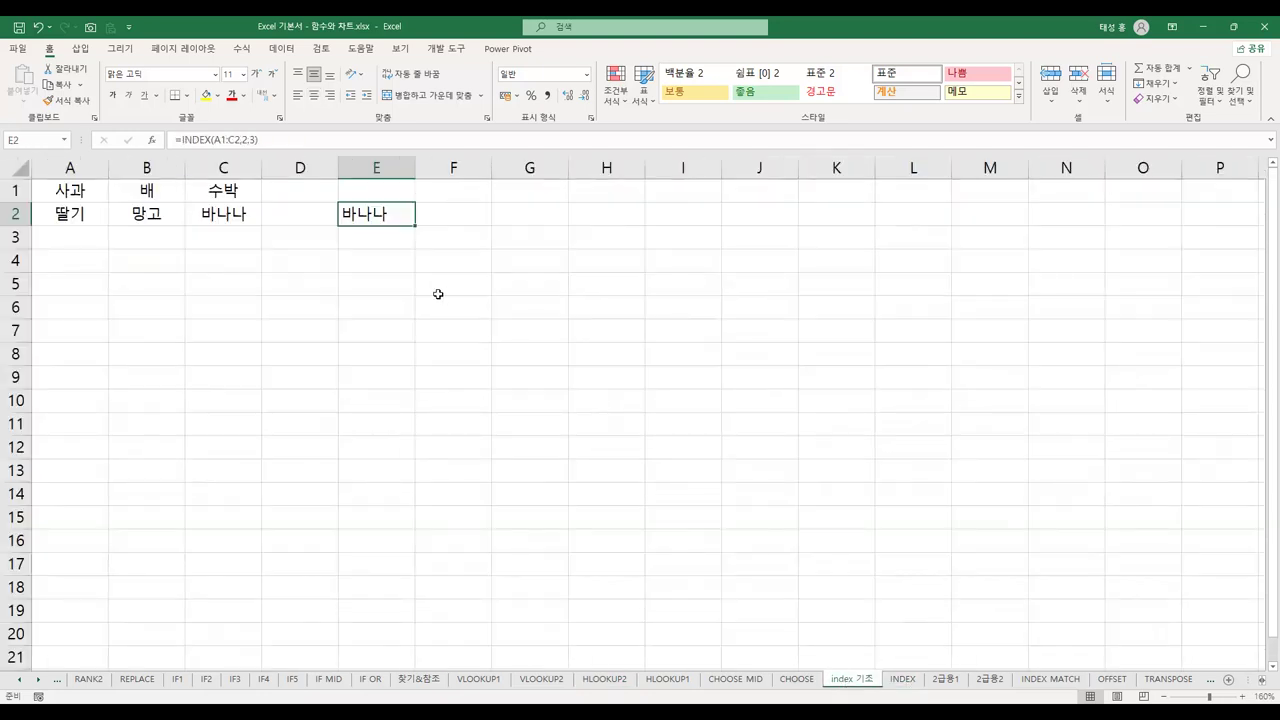
left_click(80, 190)
left_click(158, 192)
left_click(226, 192)
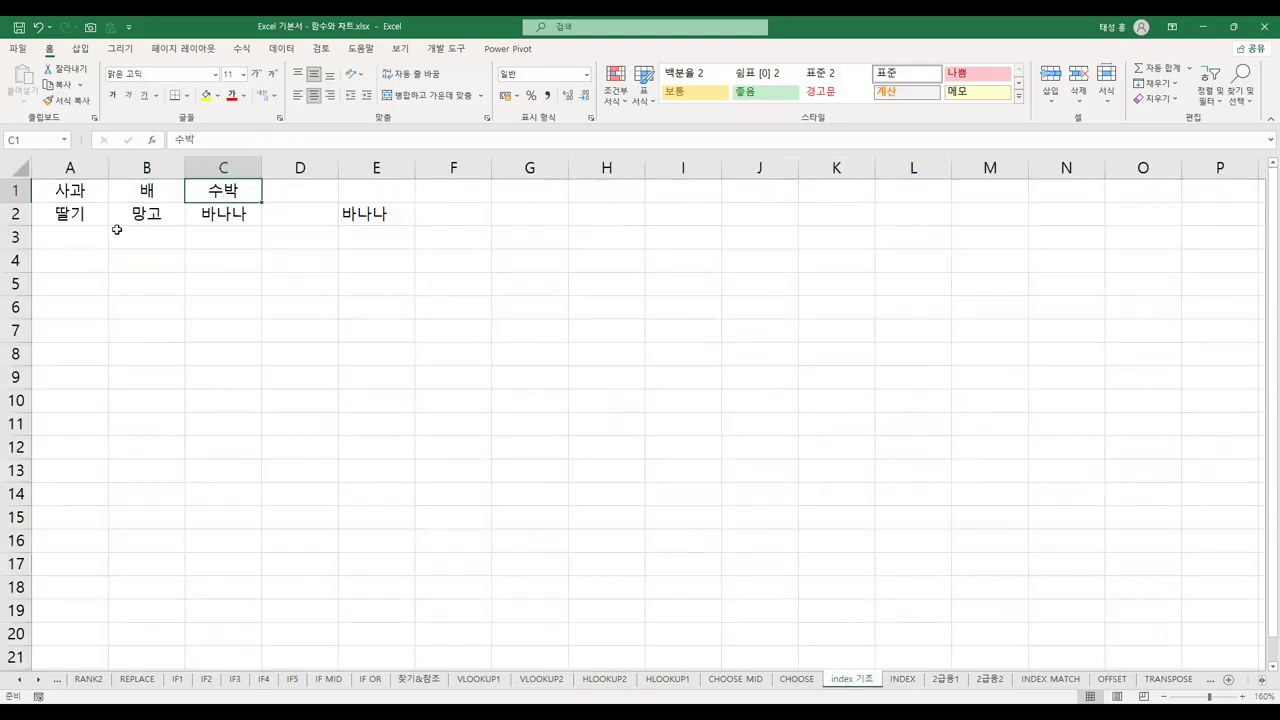
left_click(74, 222)
left_click(160, 218)
left_click(230, 219)
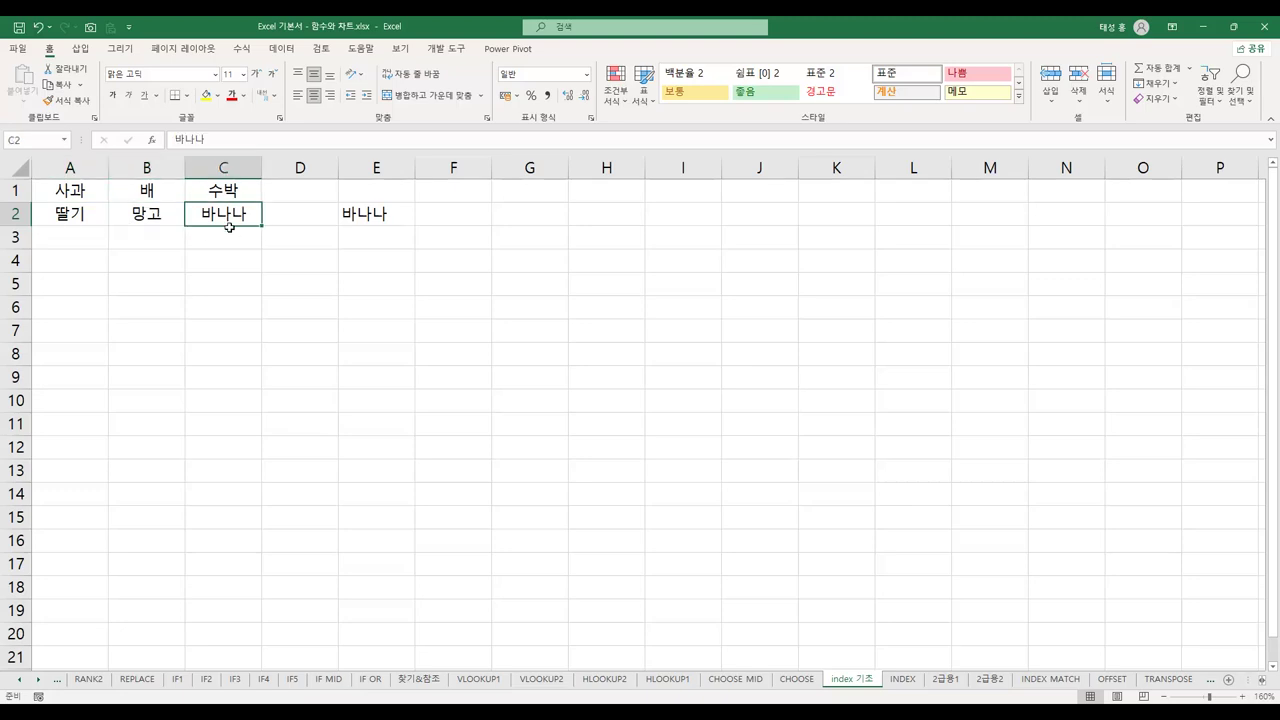
left_click_drag(72, 198, 205, 215)
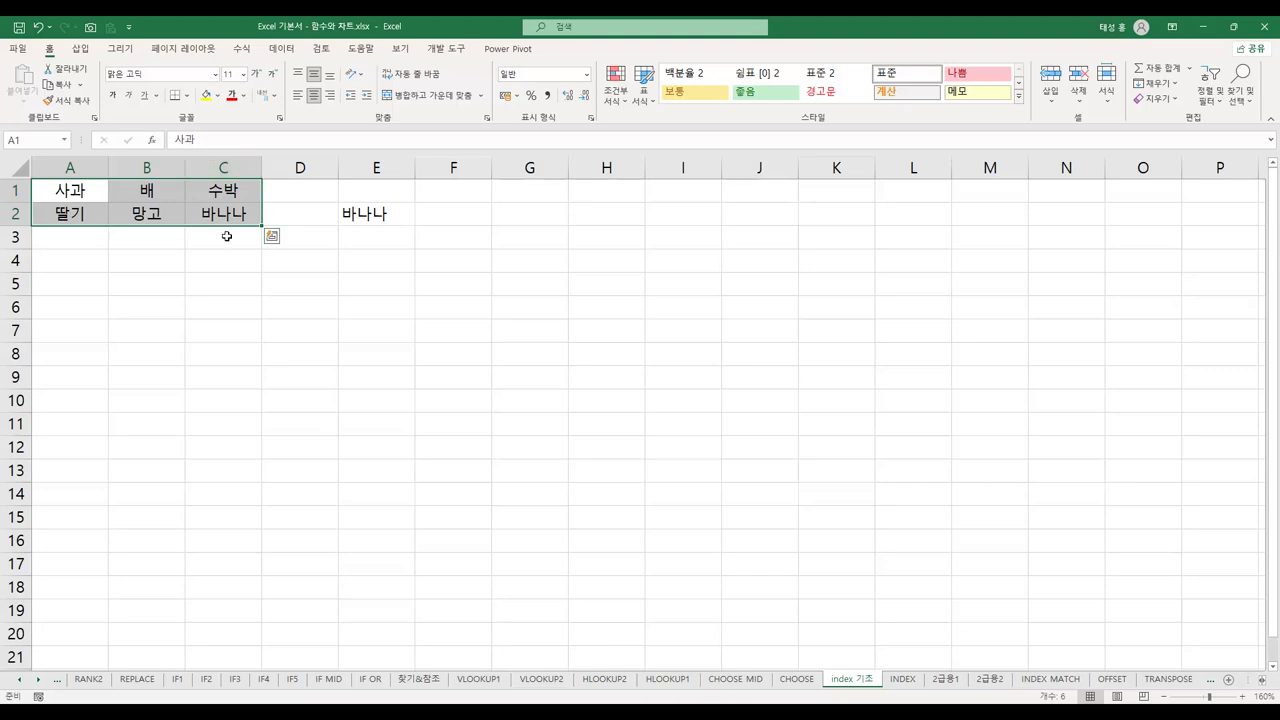
- Show the INDEX formula in E2, highlight its name, and mark the A1:C2 argument with an arrow to the fruit range
left_click(368, 216)
double_click(368, 221)
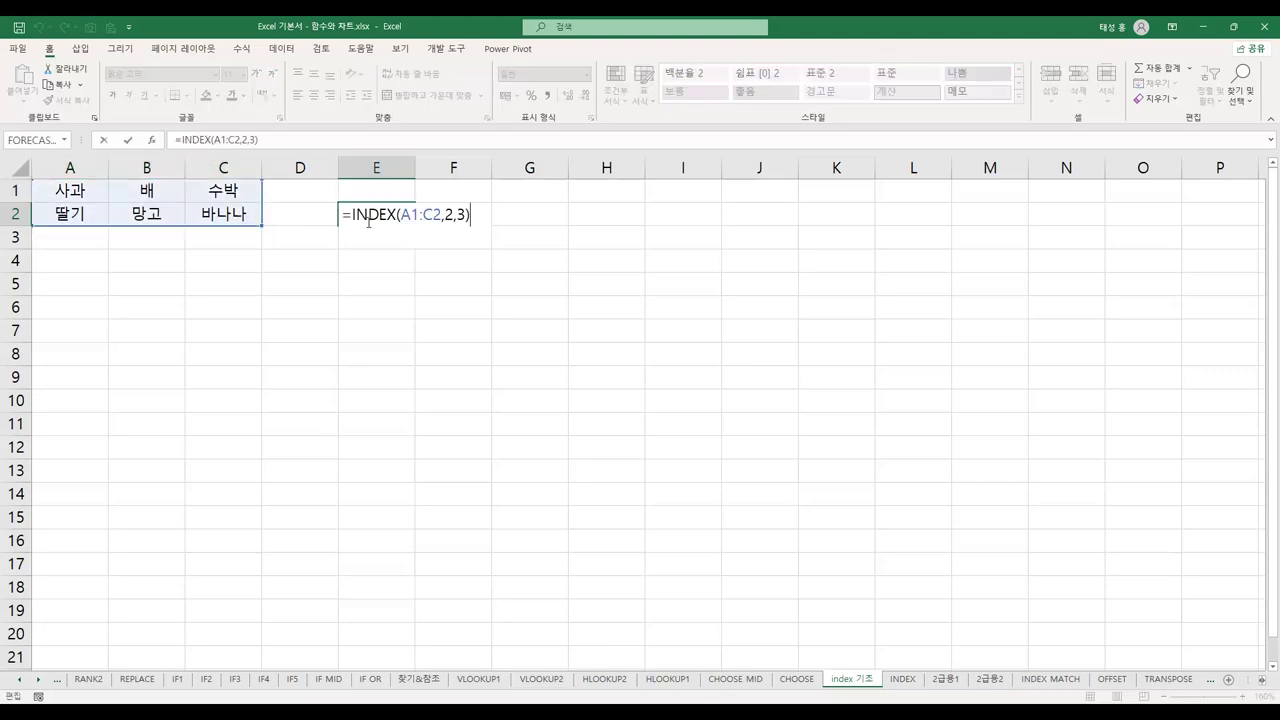
mouse_move(338, 204)
left_mouse_down()
mouse_move(363, 226)
mouse_move(438, 224)
left_mouse_up()
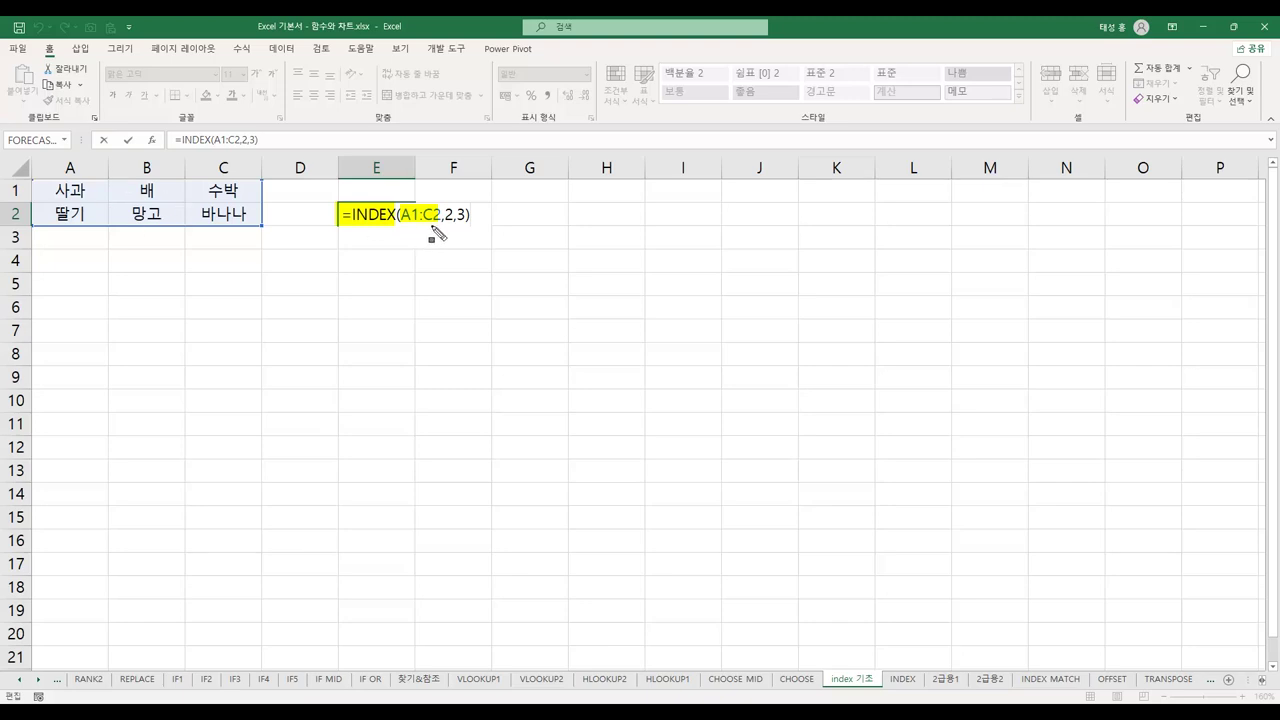
mouse_move(396, 203)
left_mouse_down()
mouse_move(441, 226)
mouse_move(266, 196)
left_mouse_up()
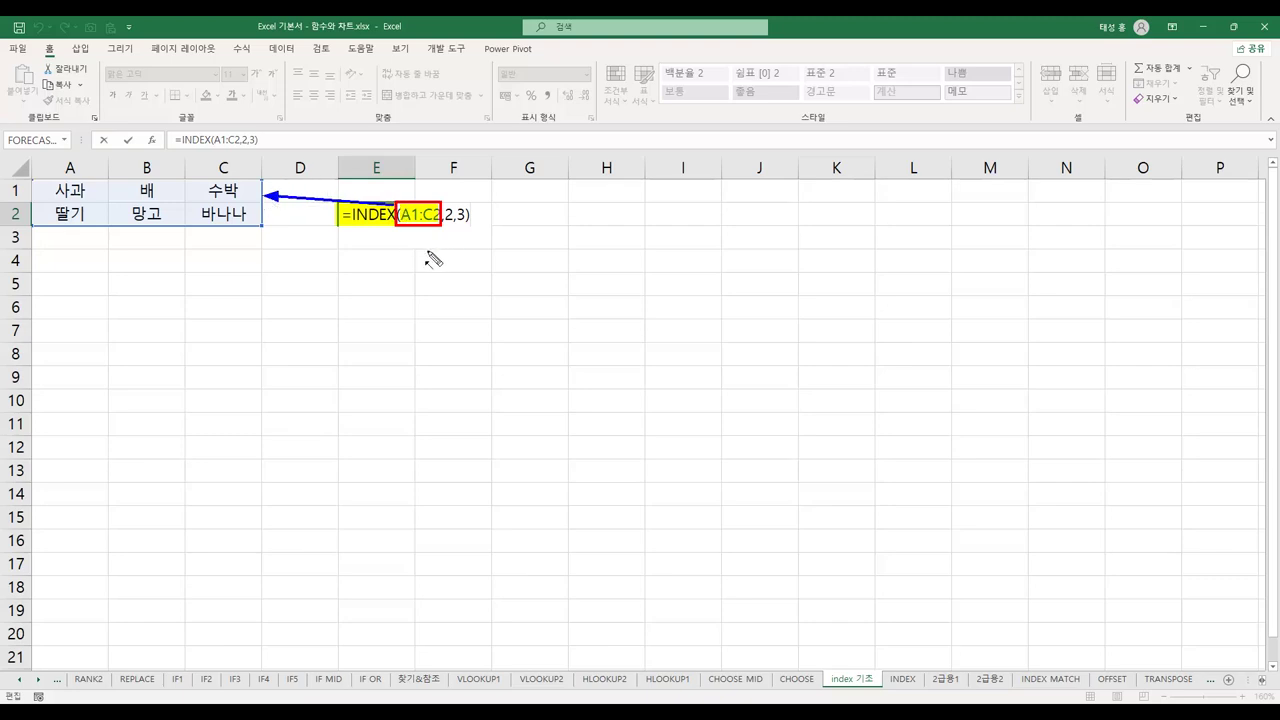
- Highlight the 2,3 arguments, box 바나나 in C2 and the whole formula, and clear the markings, leaving E2 selected
left_click_drag(447, 205, 487, 250)
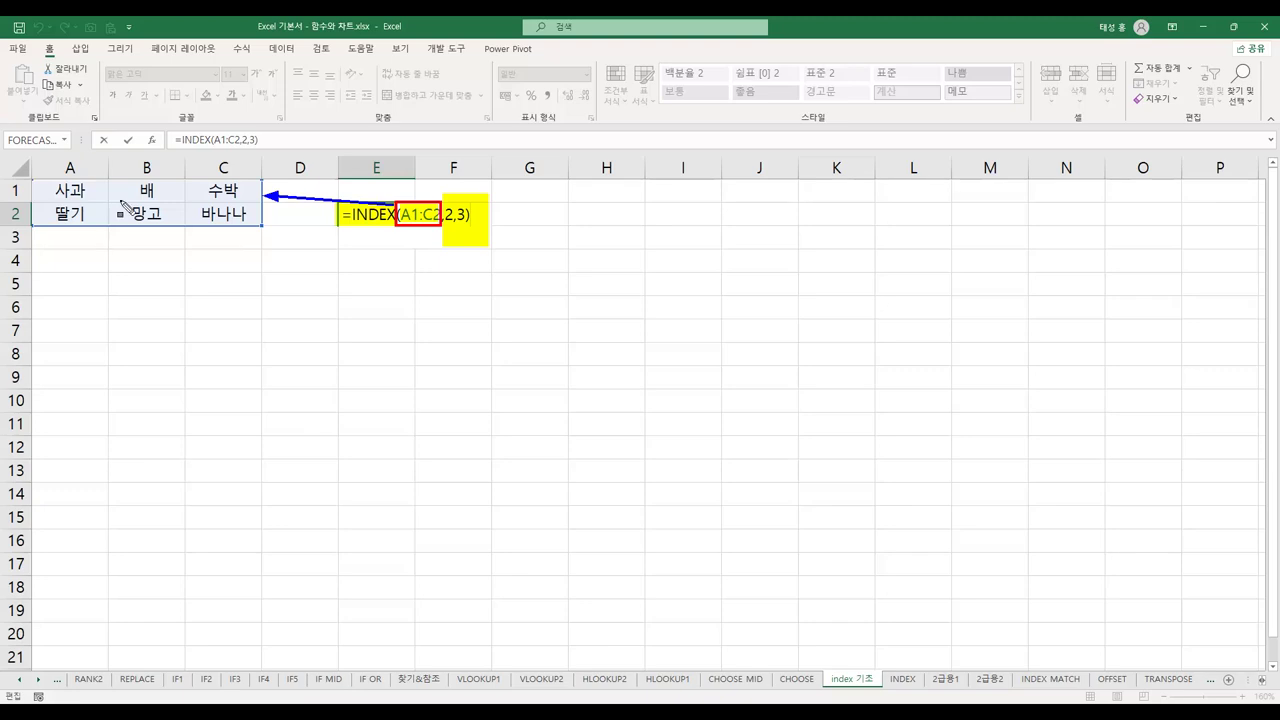
mouse_move(193, 206)
left_mouse_down()
mouse_move(208, 226)
mouse_move(256, 229)
left_mouse_up()
mouse_move(305, 188)
left_mouse_down()
mouse_move(346, 229)
mouse_move(500, 259)
left_mouse_up()
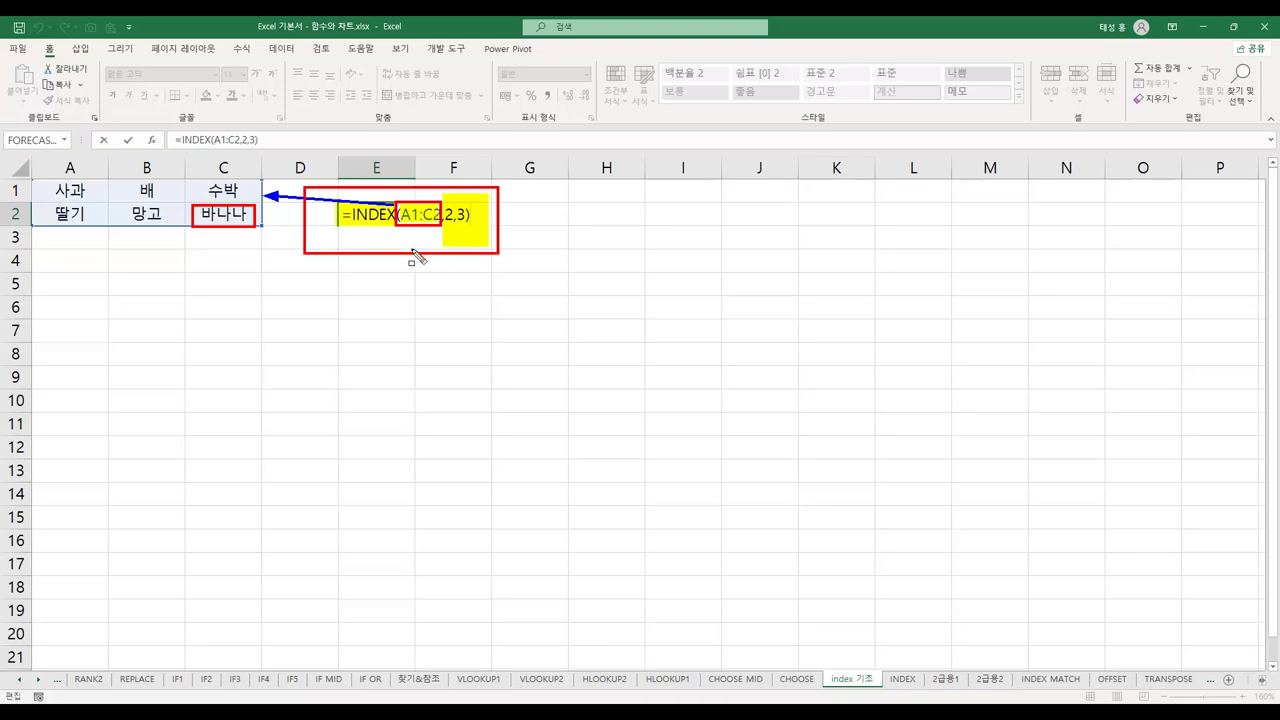
key("Escape")
key("Return")
left_click(388, 218)
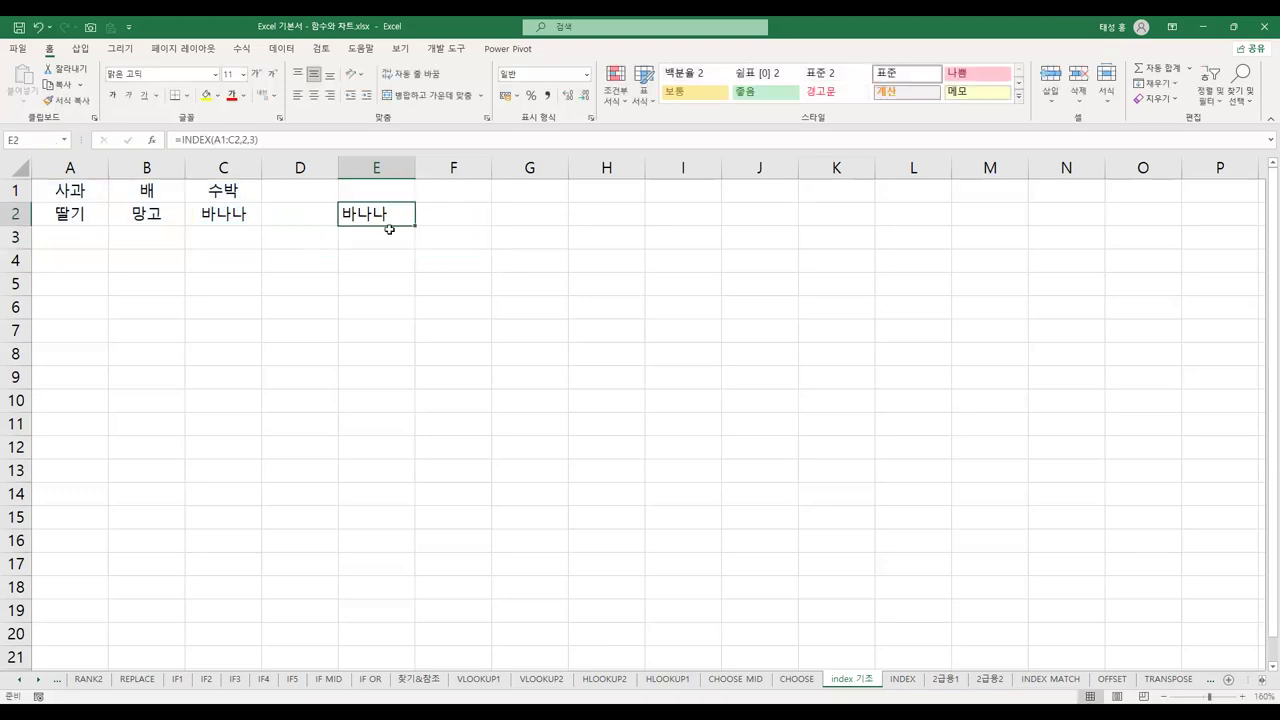